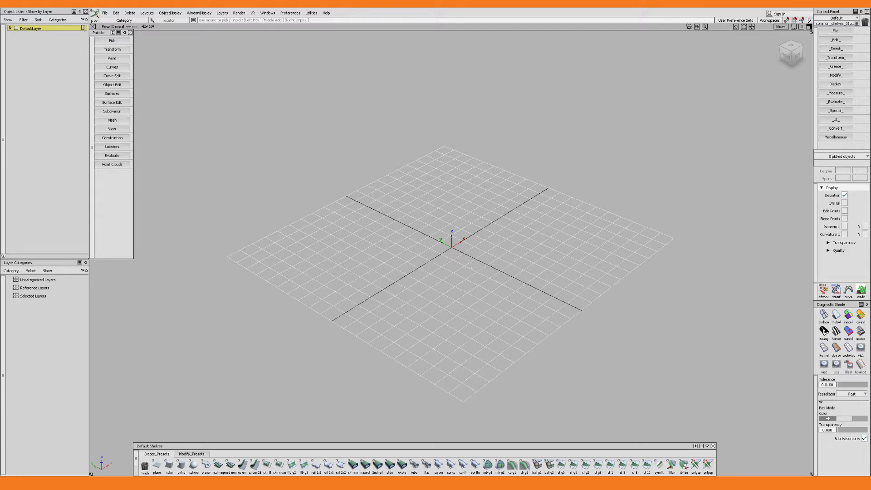
Check the rocket side-view photo, then import playsam_rocket_side_view as a new image canvas in the left orthographic view
left_click(481, 484)
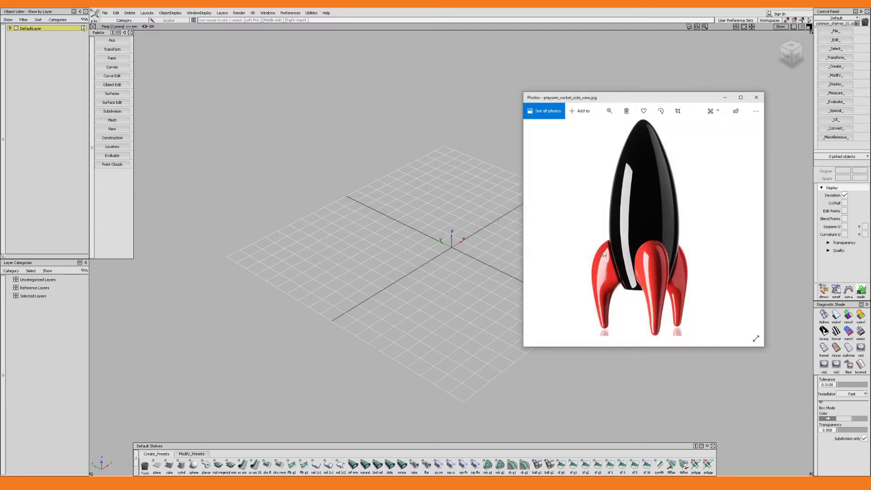
left_click(724, 98)
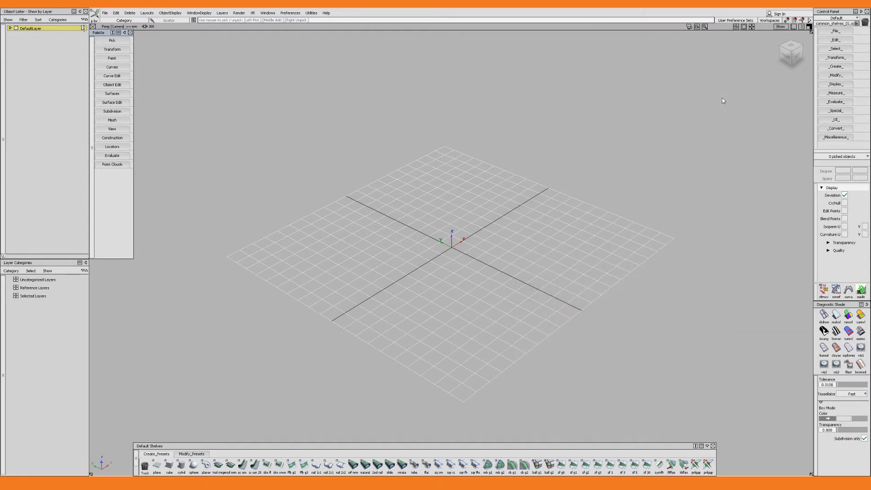
left_click(798, 57)
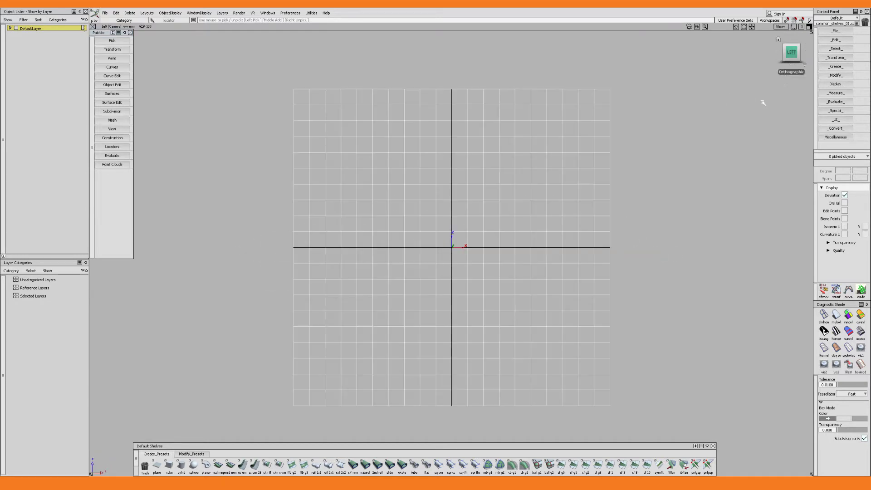
left_click(105, 13)
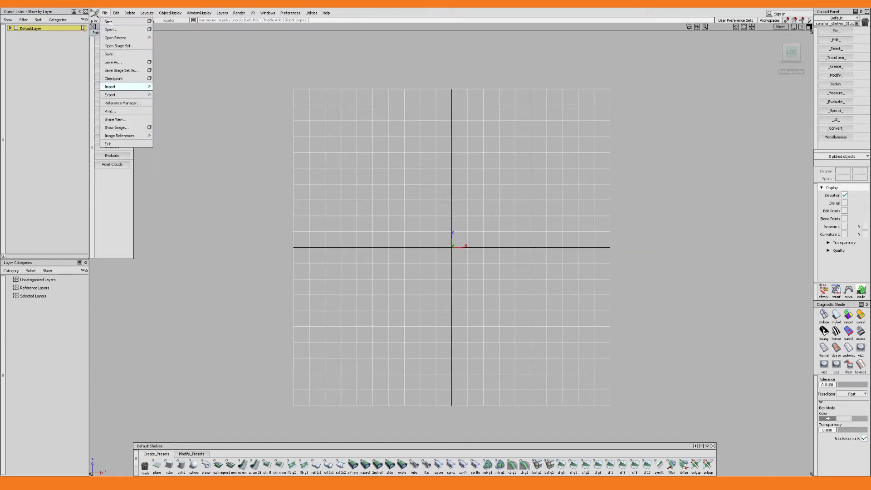
mouse_move(119, 87)
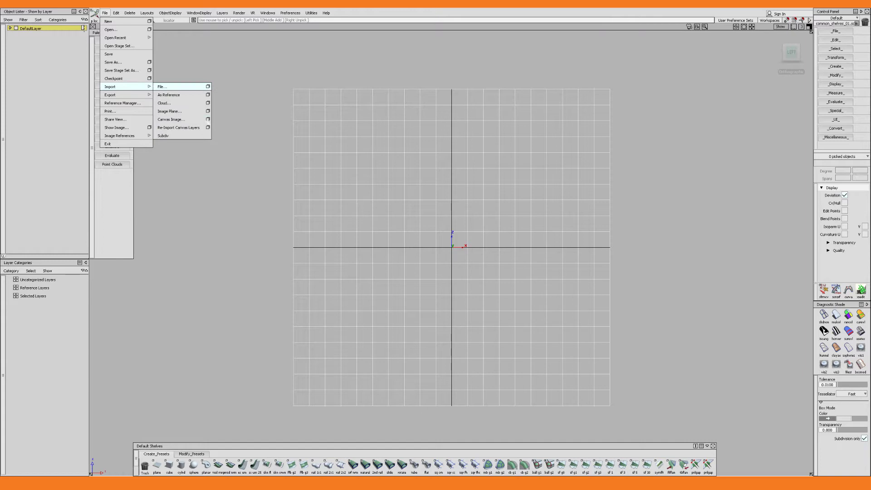
left_click(208, 119)
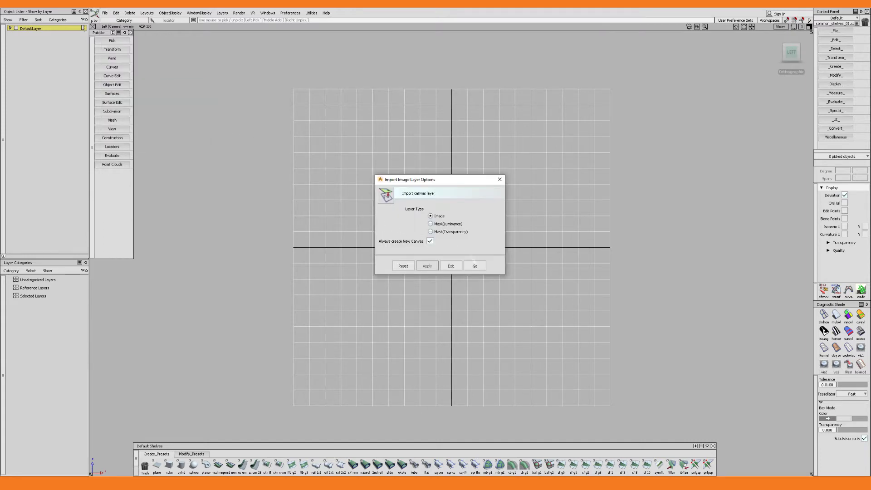
left_click(474, 266)
left_click(459, 186)
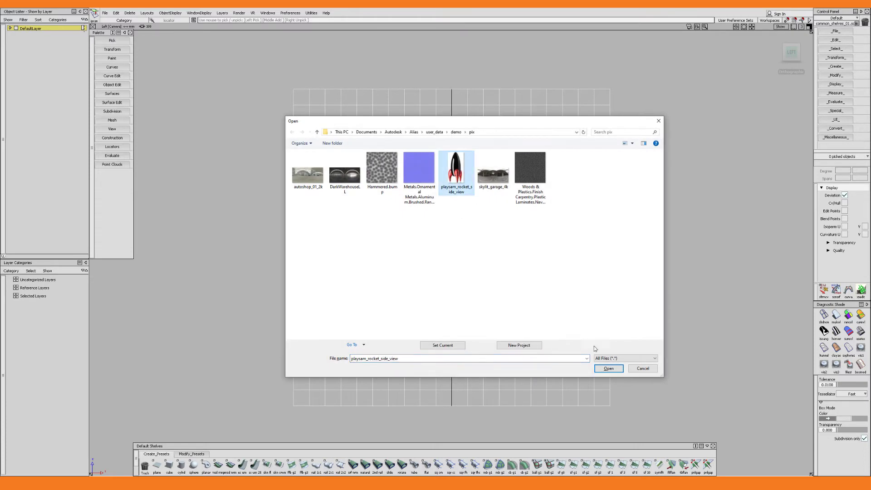
left_click(608, 368)
Set the canvas display transparency to about 0.51 so the rocket image becomes see-through
right_click_drag(505, 129, 513, 297, "alt+shift")
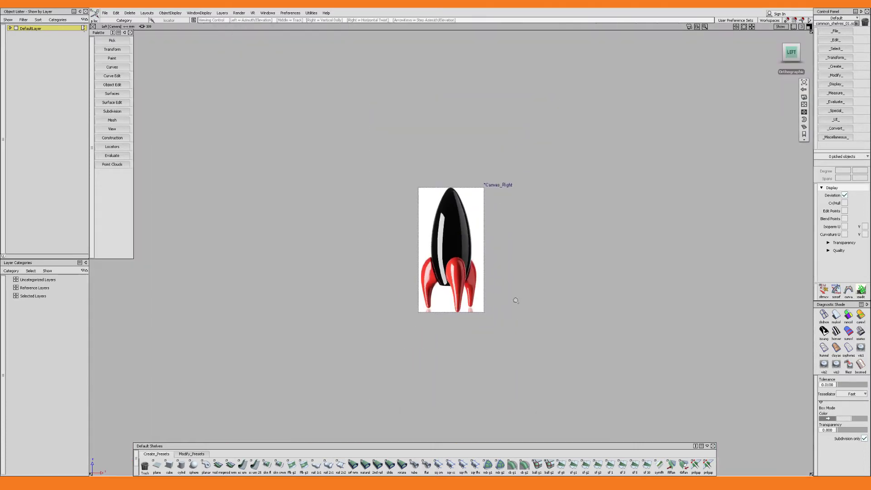
left_click_drag(514, 297, 537, 301, "alt+shift")
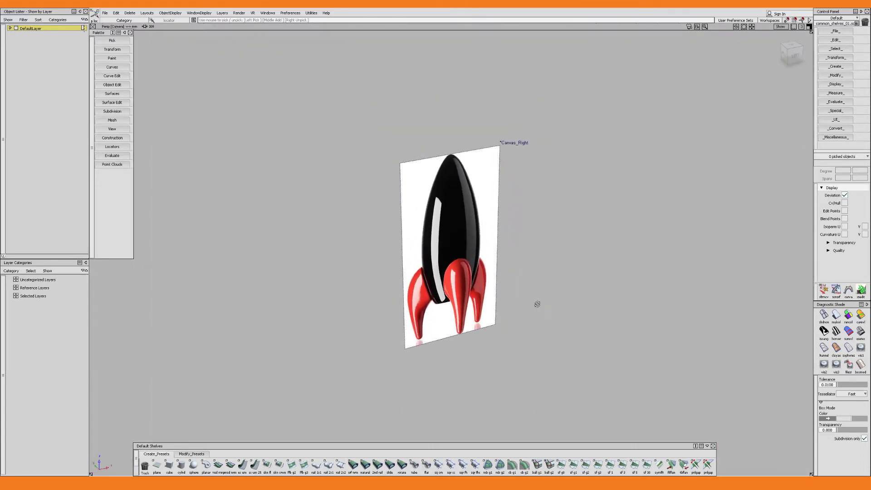
left_click(828, 243)
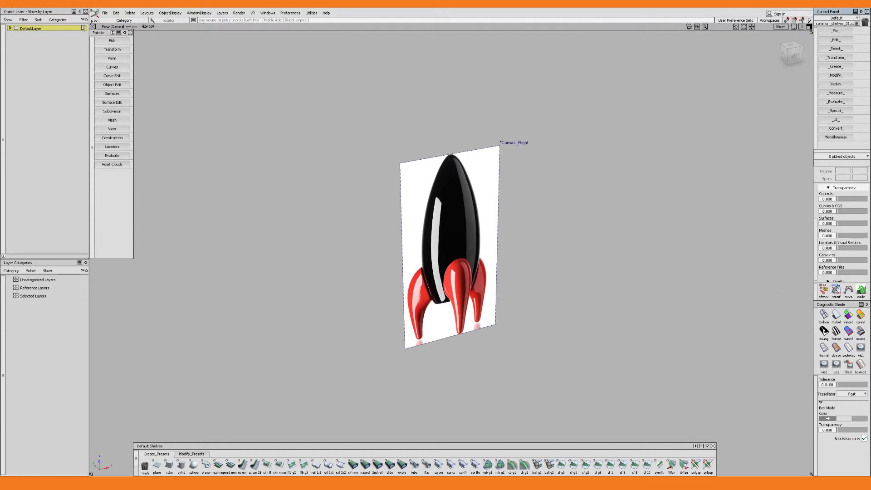
left_click_drag(840, 262, 853, 261)
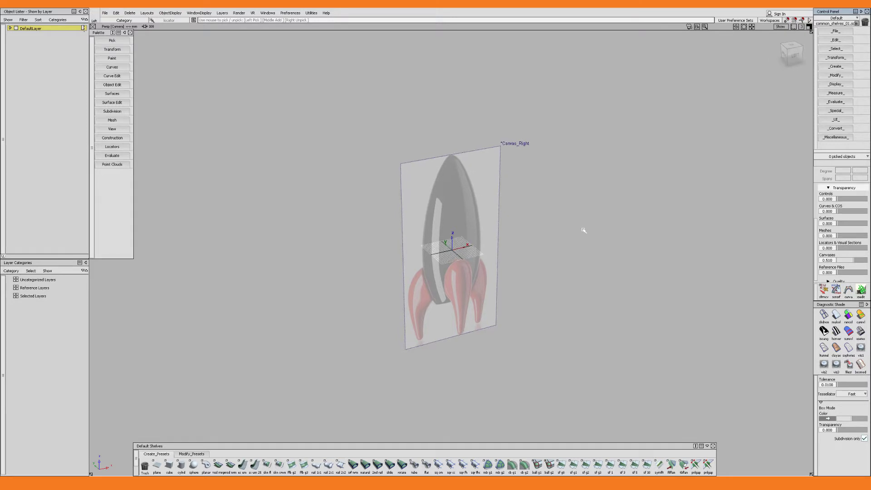
Place a vertical distance measurement in the left view from the origin to 0, 0, 170
key("F6")
right_click_drag(571, 232, 454, 176, "alt+shift")
key("ctrl+d")
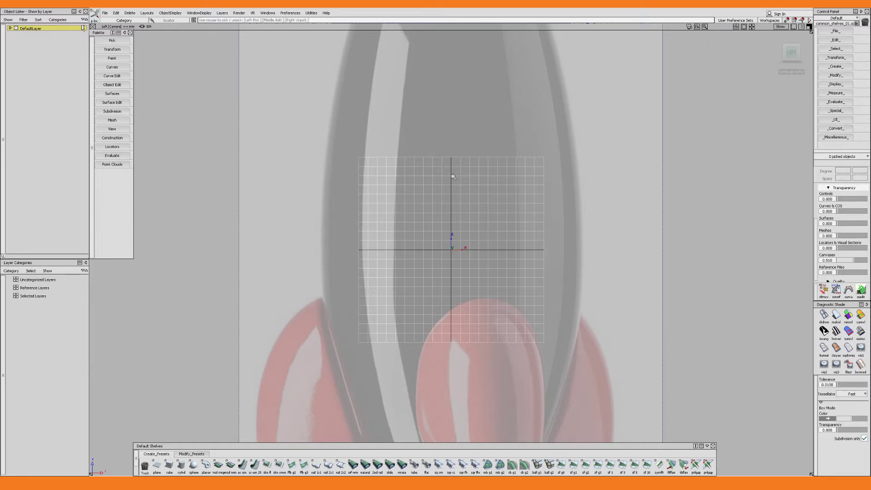
left_click(452, 249)
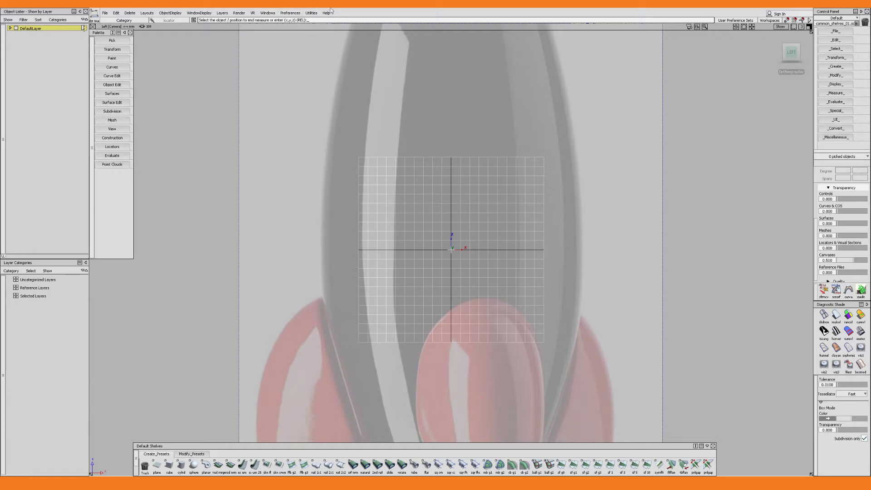
type("0 0 170")
key("Return")
left_click(102, 150)
mouse_move(117, 165)
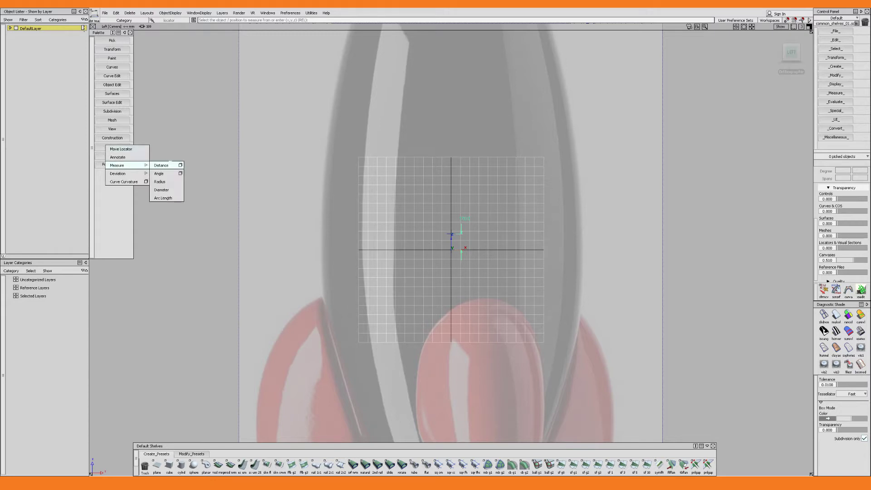
left_click(164, 165)
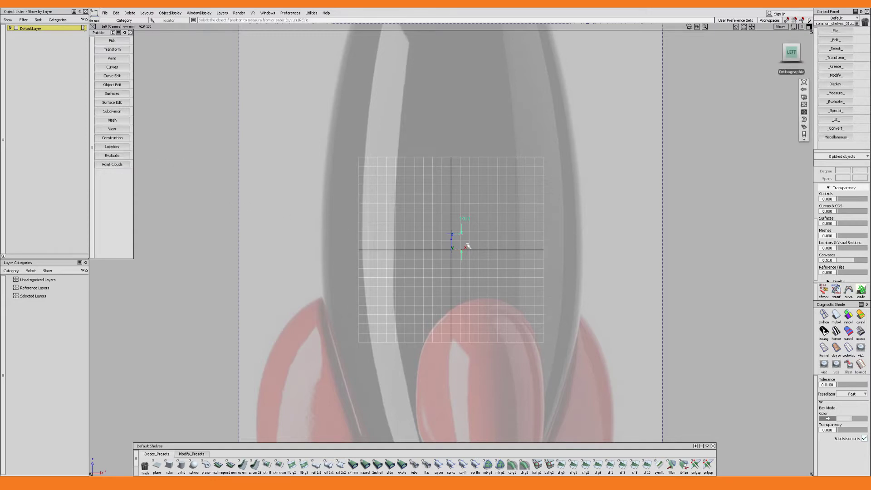
key("Escape")
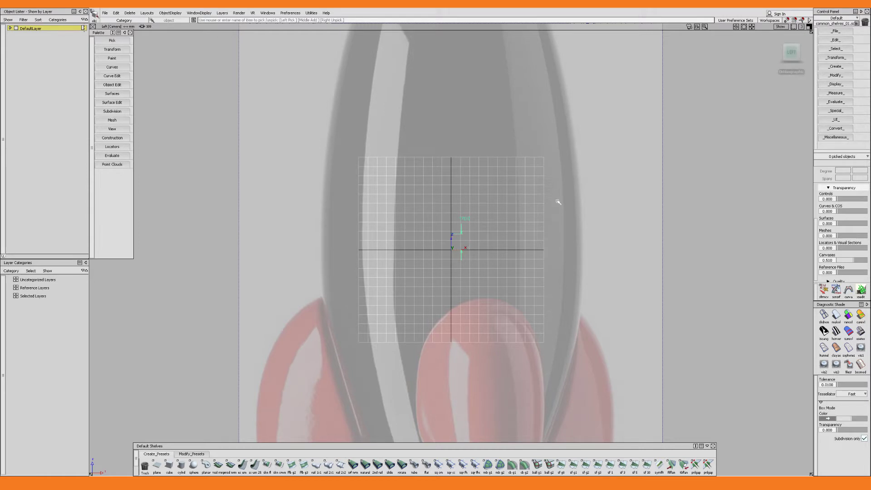
Offset the 170 mm dimension to the side, then select the rocket canvas and scale and move it roughly to that height
left_click_drag(545, 195, 695, 275)
key("s")
left_click_drag(459, 241, 467, 220)
right_click_drag(467, 220, 470, 138, "alt+shift")
left_click_drag(470, 138, 490, 313)
middle_click_drag(490, 313, 495, 305, "ctrl+shift")
right_click_drag(495, 303, 496, 254)
right_click_drag(495, 254, 490, 232, "alt+shift")
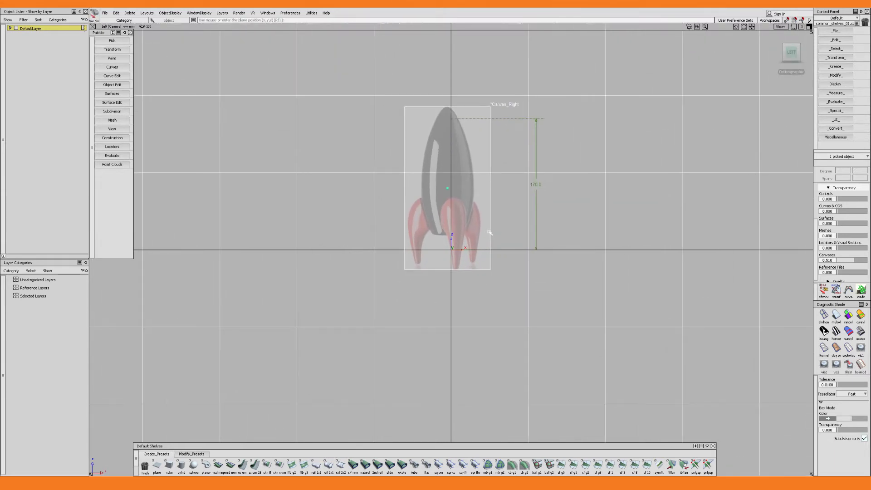
Refine the canvas scale and position so the rocket spans the 170 mm dimension and is centred on the vertical axis
key("ctrl+g")
middle_click_drag(498, 177, 488, 228, "alt+shift")
right_click_drag(488, 229, 495, 171, "alt+shift")
middle_click_drag(496, 171, 537, 195, "alt+shift")
left_click_drag(537, 195, 511, 209)
middle_click_drag(511, 208, 525, 258, "ctrl+shift")
right_click_drag(524, 262, 521, 260)
left_click_drag(522, 260, 524, 260)
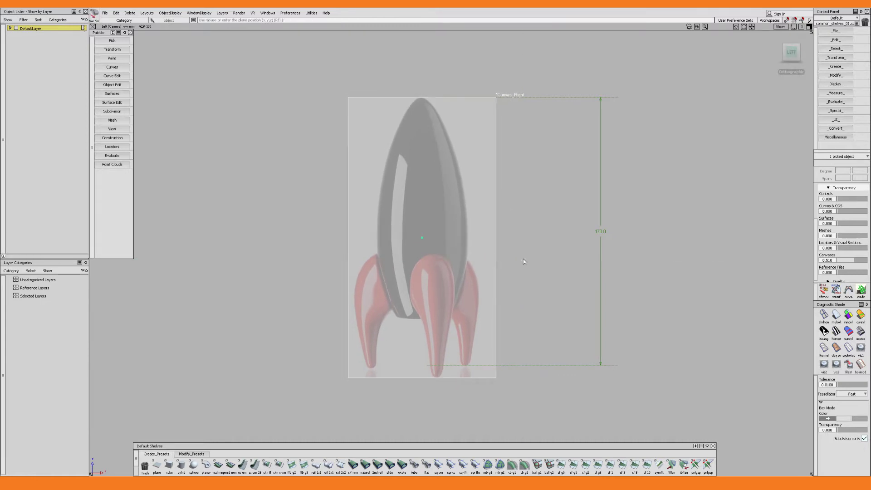
key("ctrl+g")
middle_click(454, 249, "alt")
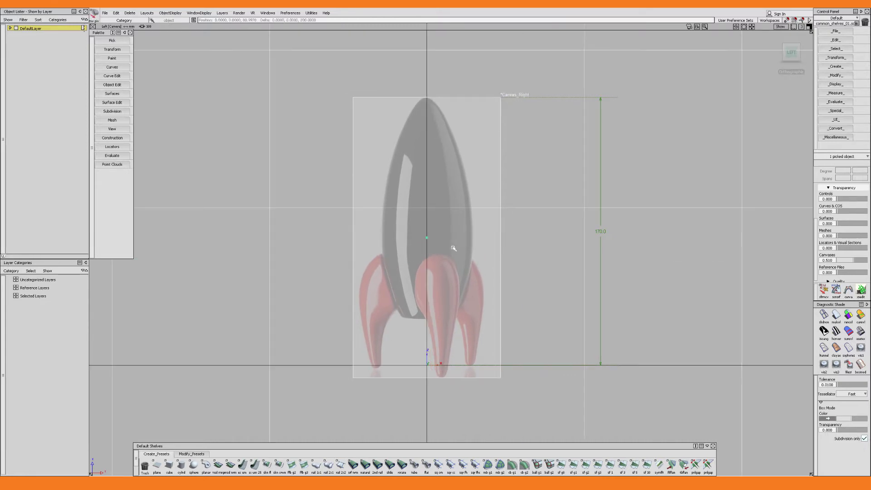
Move the rocket canvas back along the Y axis, well behind the origin, in the perspective view
left_click_drag(411, 216, 534, 288, "alt+shift")
right_click_drag(533, 288, 514, 328, "alt+shift")
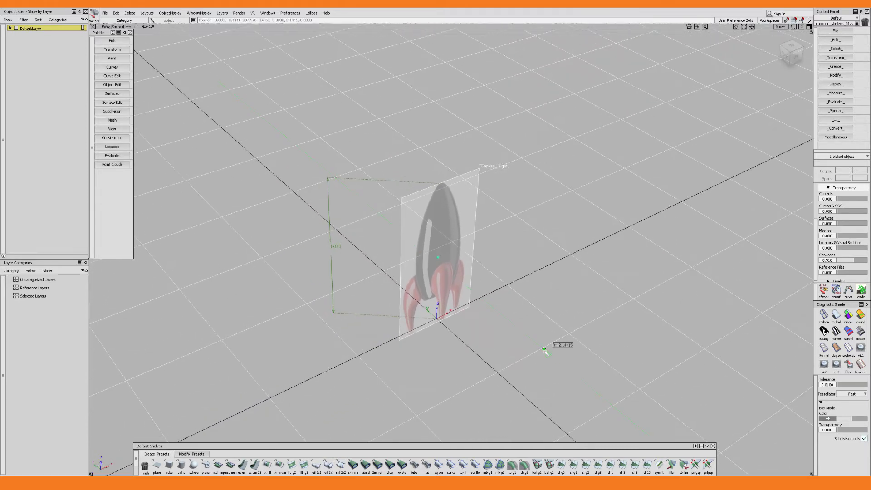
middle_click_drag(543, 350, 483, 321)
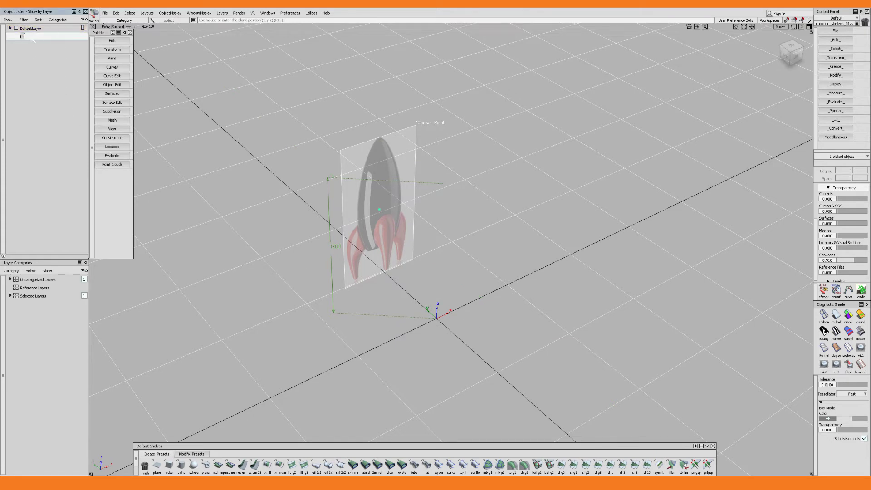
Name the new layer reference_Image, assign the selected canvas to it and make it a reference layer
key("BackSpace")
key("BackSpace")
type("reference_Image")
key("Return")
right_click(43, 38)
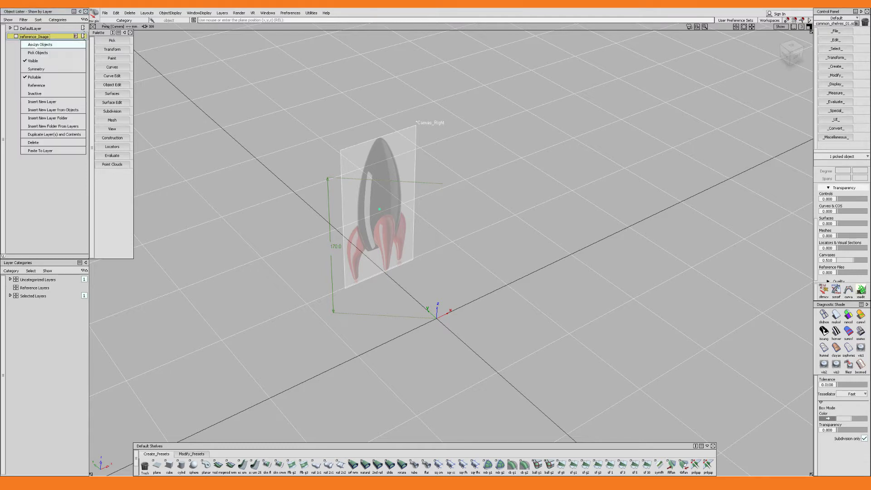
left_click(76, 49)
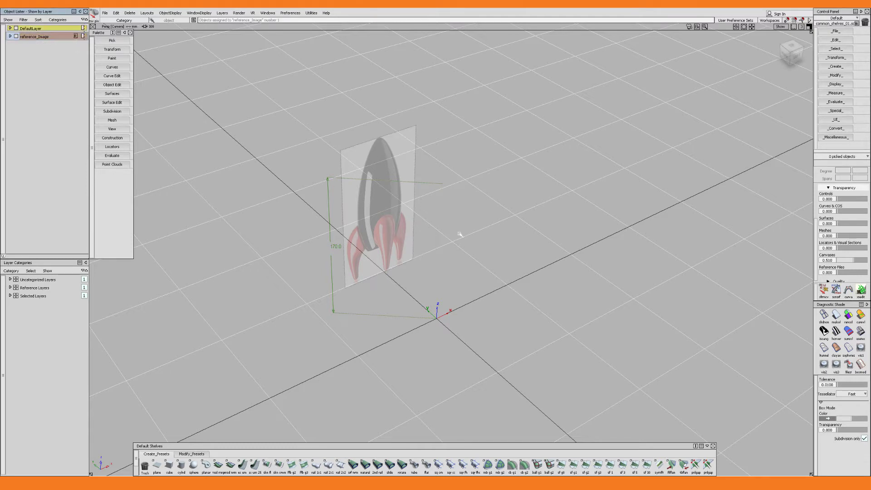
Delete the 170 mm distance dimension and hide the grid
left_click_drag(537, 130, 306, 368)
key("Delete")
key("Return")
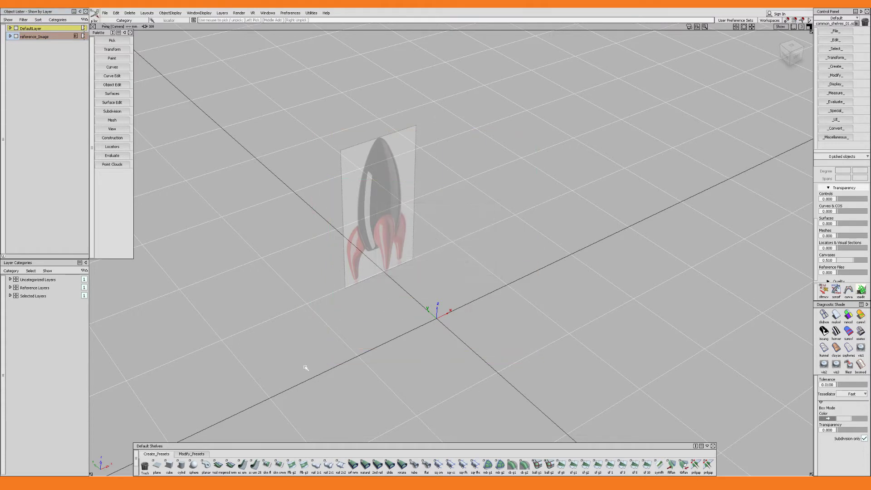
key("alt+g")
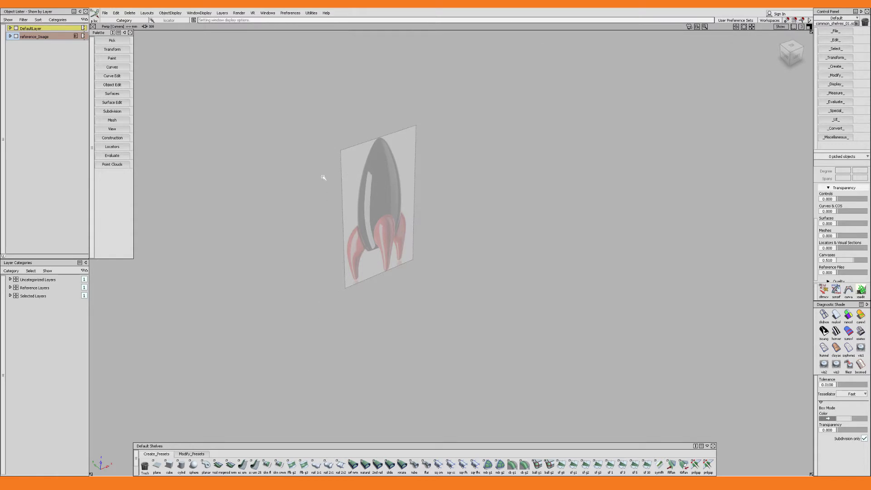
Switch the workflow preference to Subdiv
left_click(296, 13)
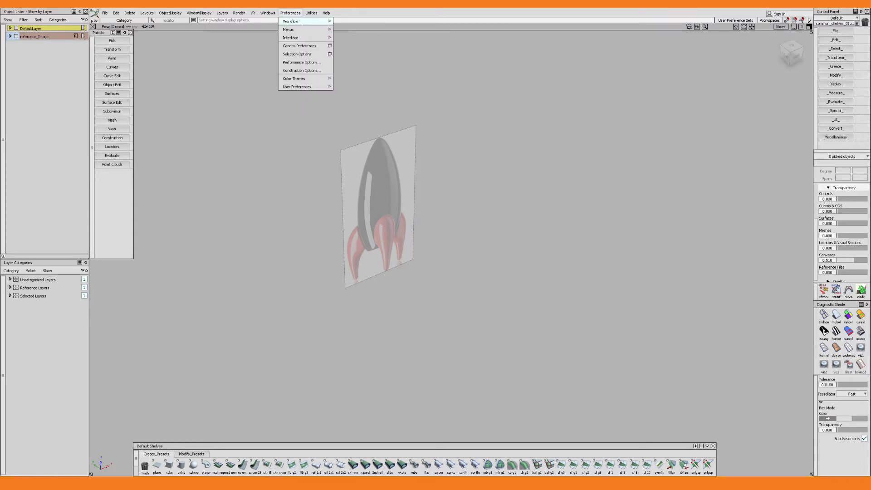
mouse_move(299, 22)
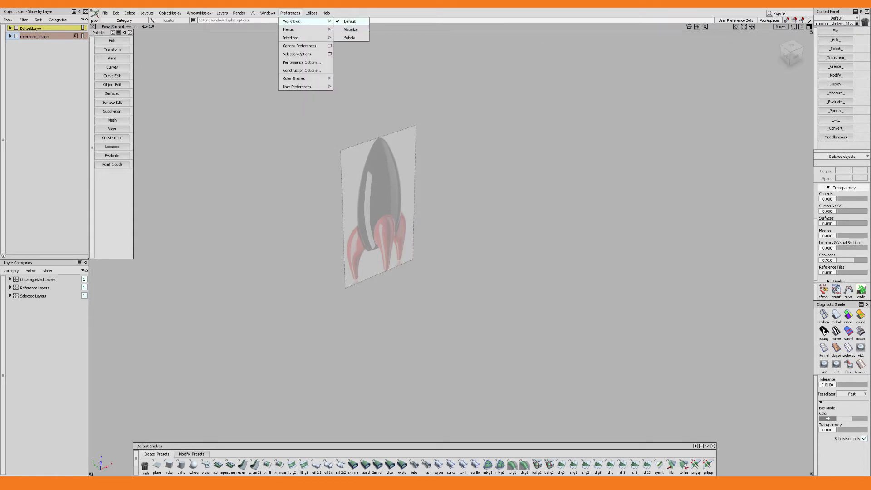
left_click(351, 39)
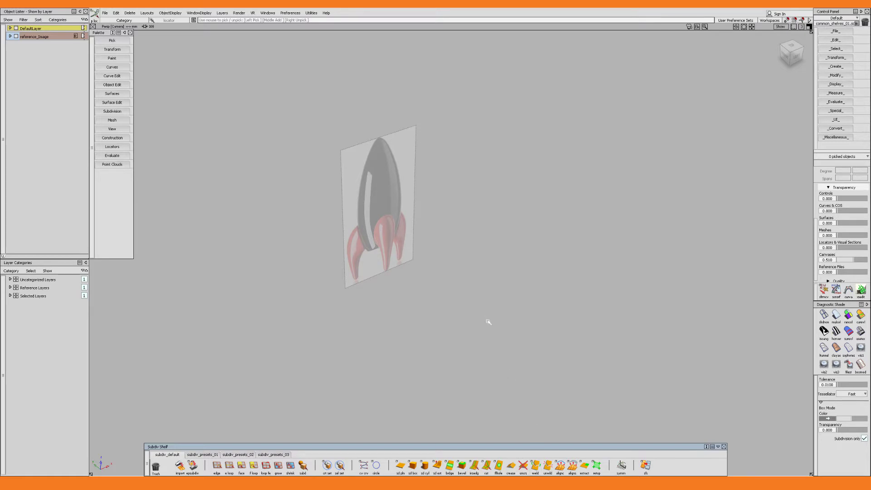
mouse_move(490, 305)
left_mouse_down("ctrl+shift")
mouse_move(464, 304)
mouse_move(490, 306)
left_mouse_up("ctrl+shift")
mouse_move(490, 306)
middle_mouse_down("ctrl+shift")
mouse_move(481, 327)
mouse_move(489, 291)
mouse_move(483, 320)
mouse_move(486, 293)
mouse_move(489, 303)
middle_mouse_up("ctrl+shift")
mouse_move(489, 303)
right_mouse_down("ctrl+shift")
mouse_move(499, 287)
mouse_move(492, 307)
mouse_move(487, 287)
right_mouse_up("ctrl+shift")
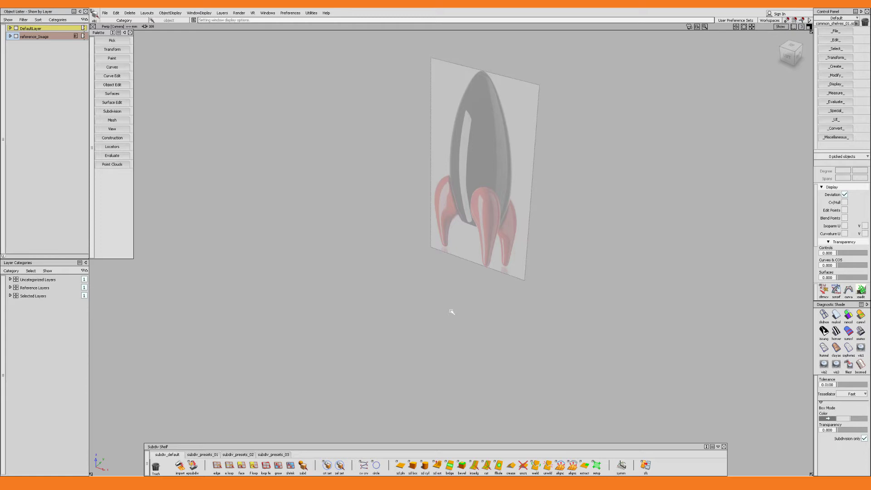
Create a subdiv cylinder at the origin with 8 radial spans and 1 span in Z
left_click(425, 465)
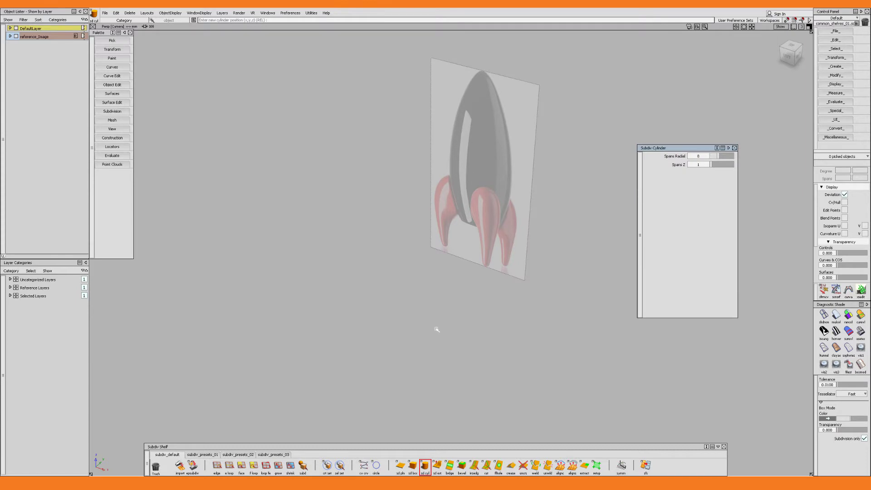
left_click(410, 322)
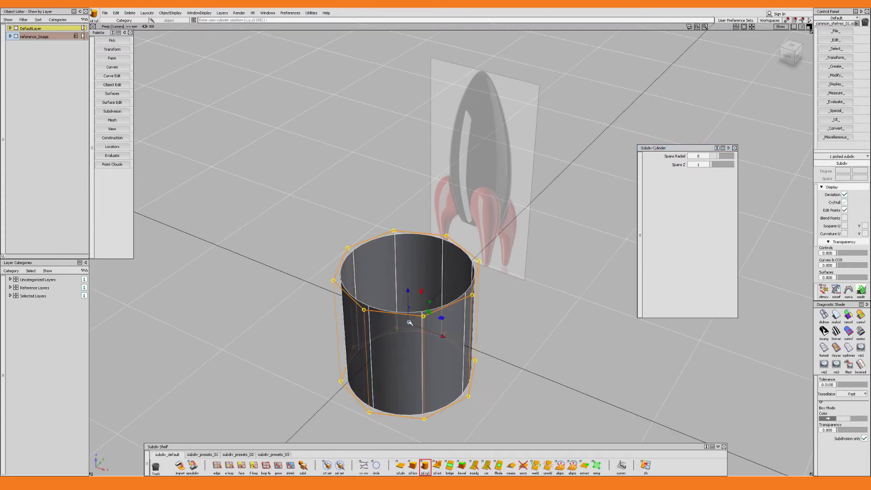
left_click_drag(410, 322, 417, 310, "alt+shift")
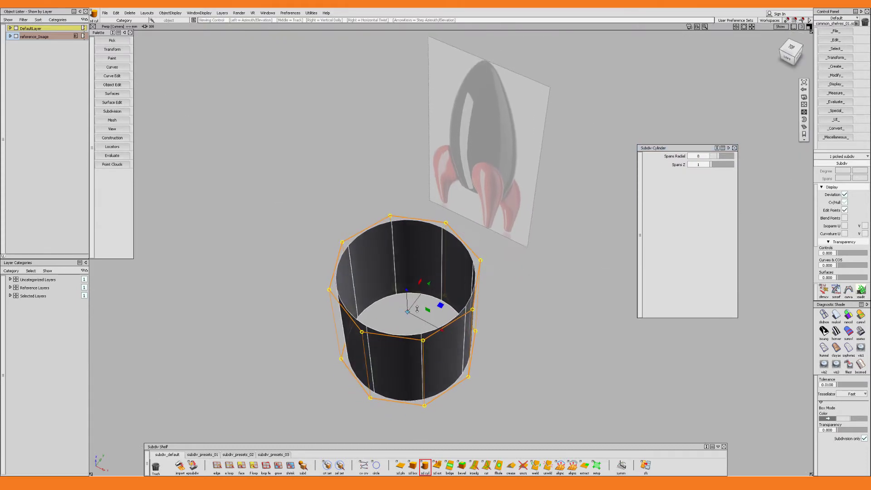
Pick the cylinder's upper open edge loop and close it with Subdiv Fill Hole in Single Face mode
left_click(399, 264, "ctrl+shift")
left_click_drag(400, 264, 383, 271, "ctrl+shift")
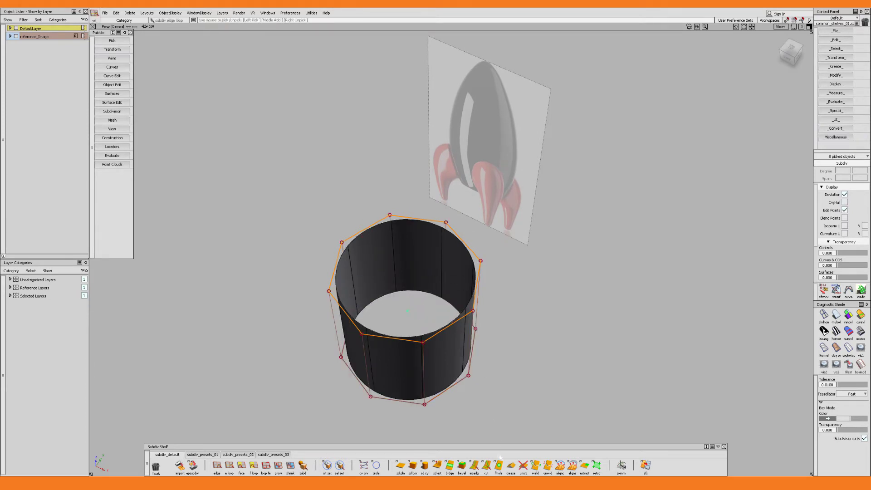
left_click(499, 466)
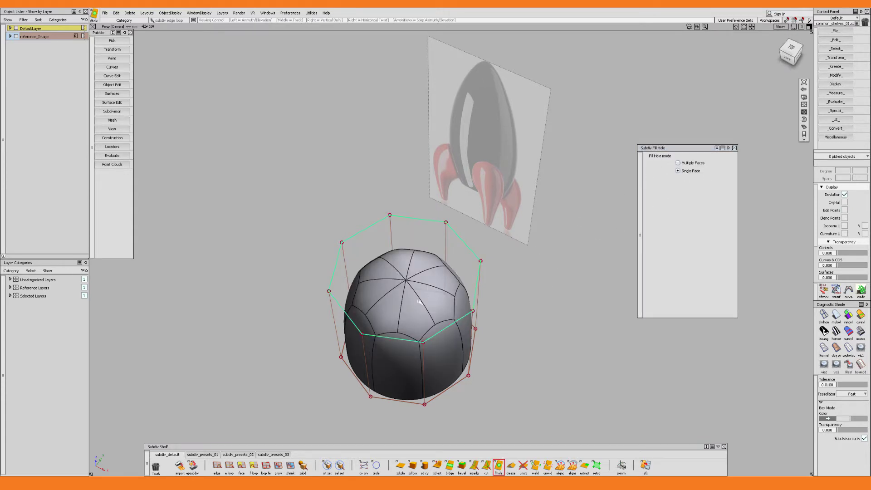
mouse_move(421, 318)
left_mouse_down("alt+shift")
mouse_move(413, 279)
mouse_move(407, 318)
left_mouse_up("alt+shift")
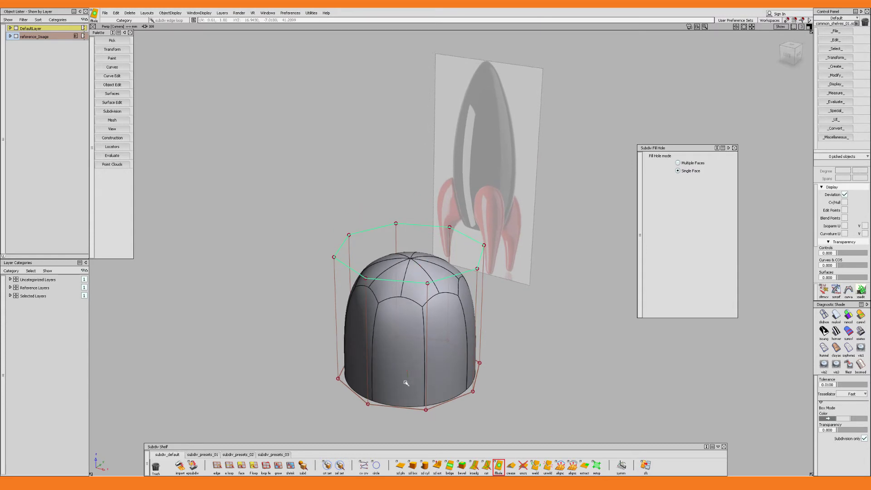
Close the cylinder's lower open edge loop with Subdiv Fill Hole in Single Face mode
left_click(405, 409)
left_click_drag(414, 268, 418, 287, "alt+shift")
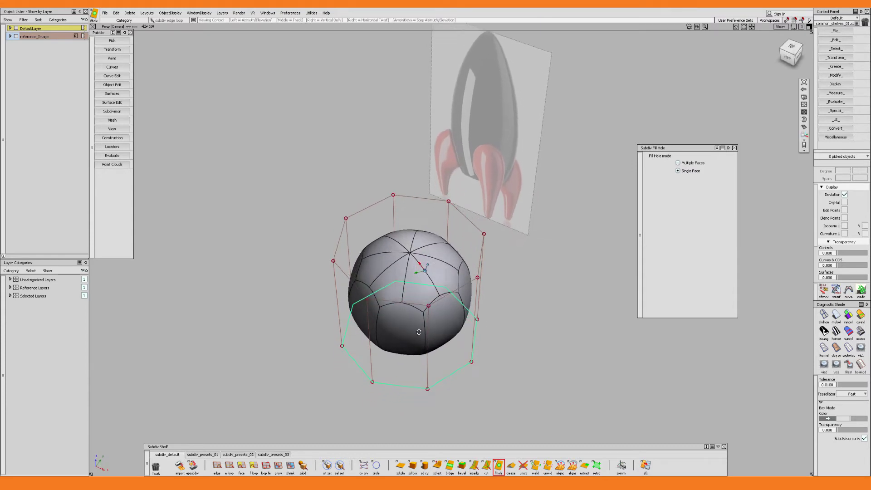
left_click_drag(418, 334, 419, 339, "alt+shift")
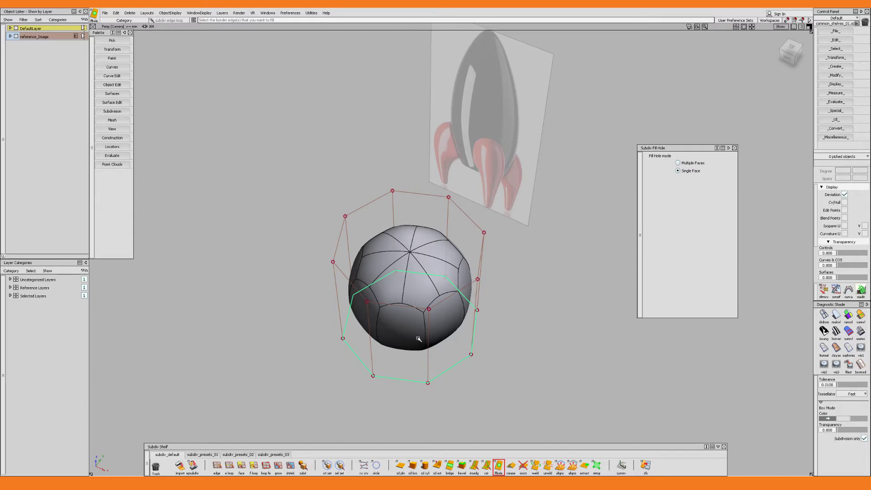
Pick the cap face on top of the cylinder and compare the shape in Box mode with its smooth display
left_click_drag(412, 254, 454, 245, "ctrl+shift")
left_click(461, 237)
right_click_drag(461, 237, 461, 237, "ctrl+shift")
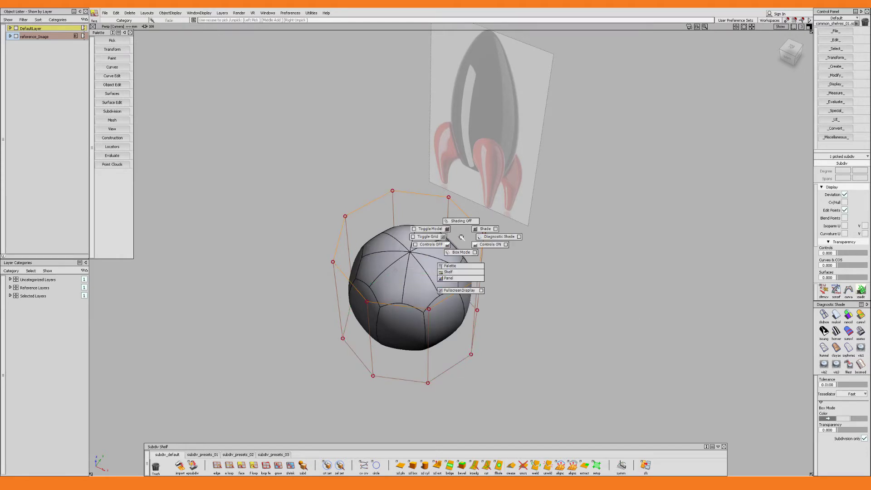
left_click_drag(462, 237, 461, 249, "ctrl+shift")
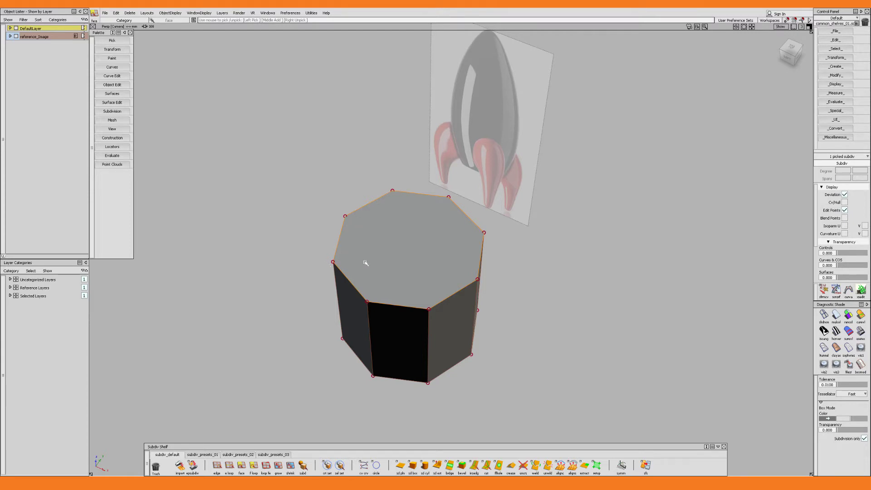
key("3")
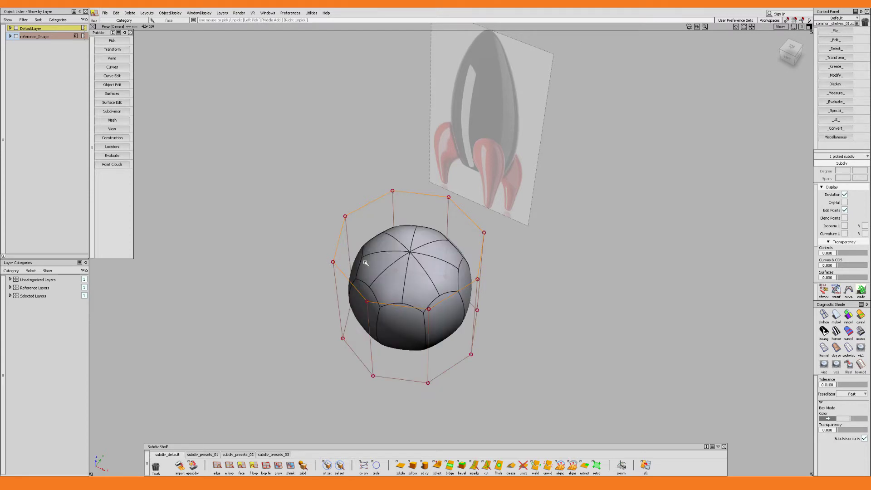
Use Subdiv Multicut to split the top cap into four with two crossing cuts between opposite CVs
left_click(487, 465)
left_click(369, 302)
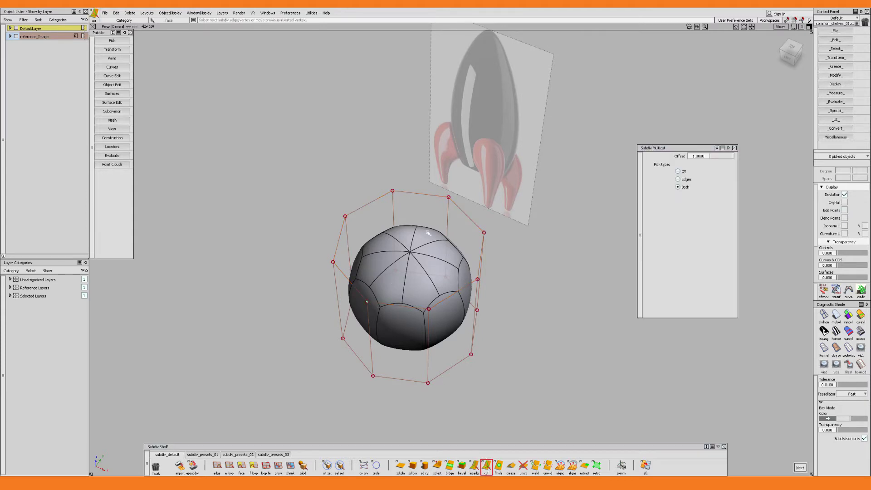
left_click(448, 198)
left_click(345, 217)
left_click(477, 279)
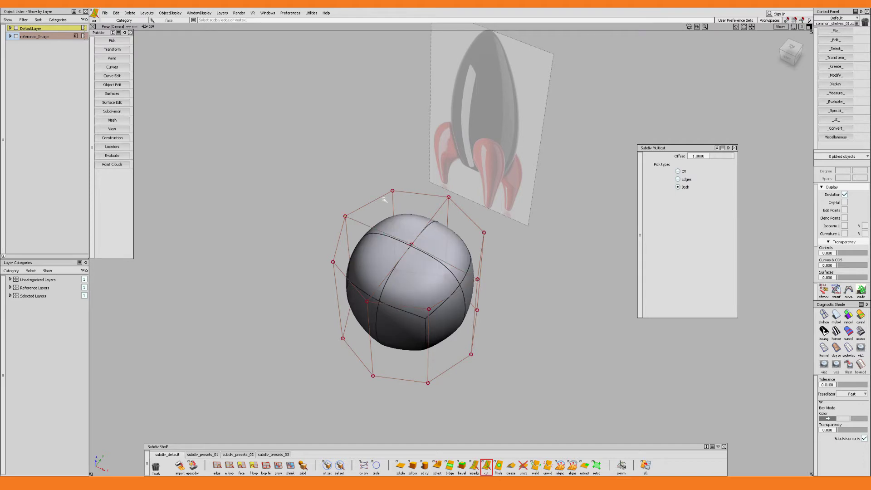
Split the bottom cap into four with two crossing Multicut cuts between opposite CVs
left_click_drag(421, 264, 370, 327, "alt+shift")
left_click(362, 328)
left_click(426, 395)
key("space")
left_click(325, 368)
left_click(465, 360)
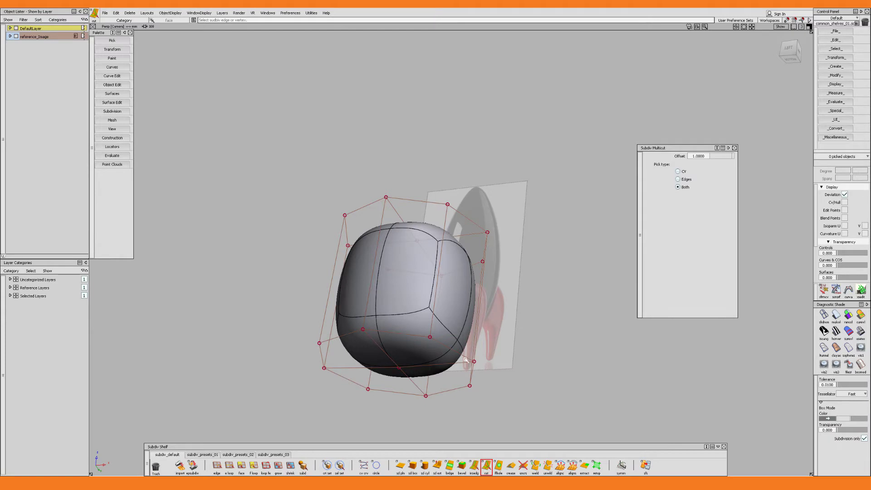
In the top view, pick the center CVs of both caps and snap them in Y onto the cylinder's center
key("F5")
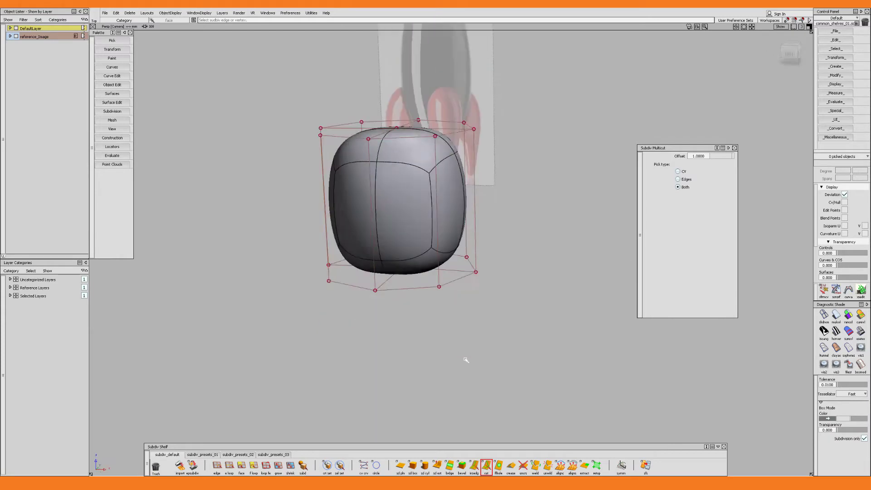
middle_click_drag(427, 247, 434, 287, "alt+shift")
right_click_drag(434, 286, 435, 278, "alt+shift")
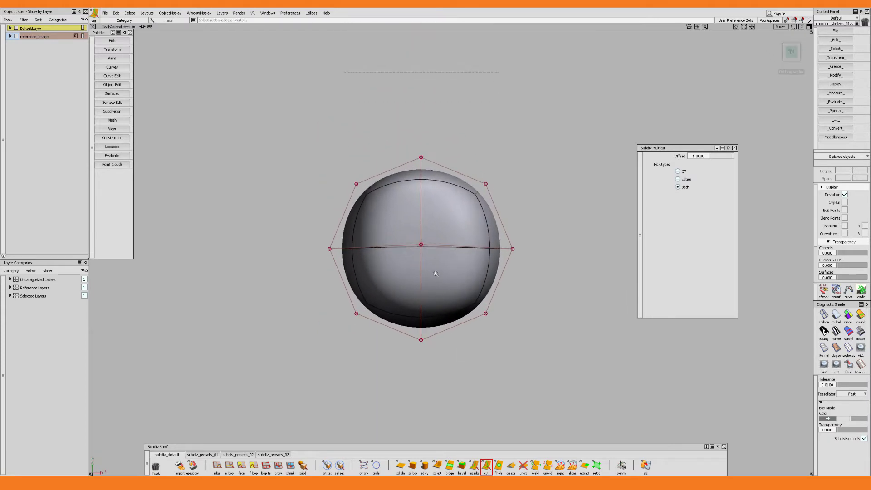
left_click(441, 266, "ctrl+shift")
left_click_drag(440, 266, 460, 265, "ctrl+shift")
left_click_drag(414, 222, 450, 272)
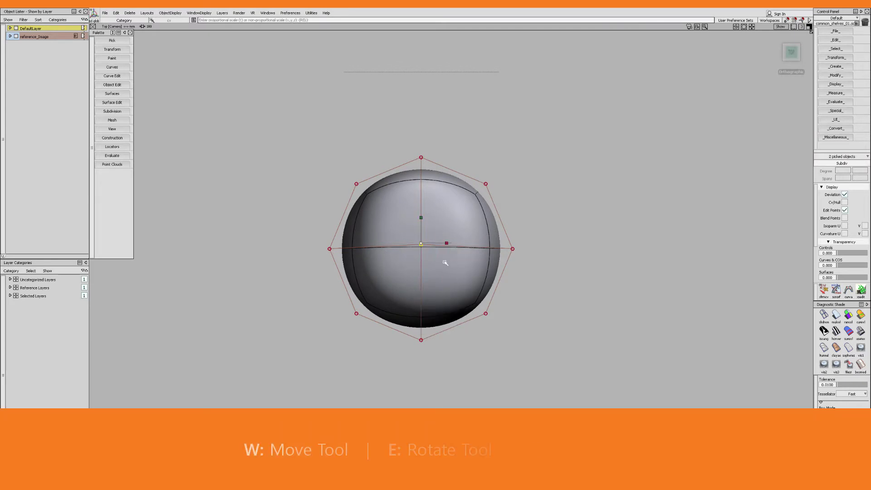
key("r")
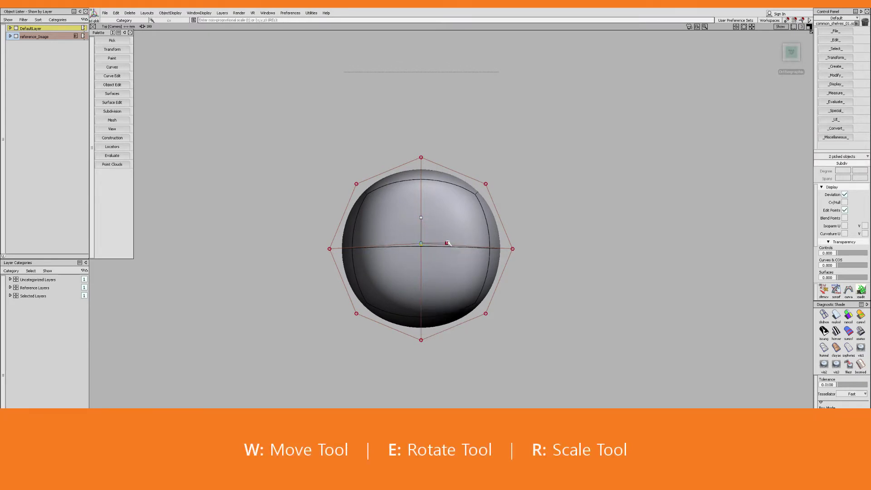
key("w")
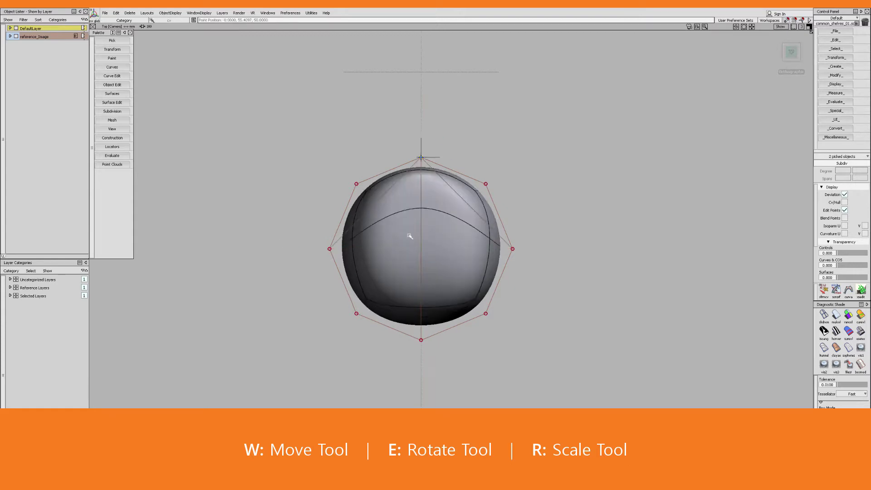
left_click_drag(451, 248, 426, 162)
In the left view, pick all CVs, move the shape up over the rocket image and scale it uniformly to the body's width
key("F6")
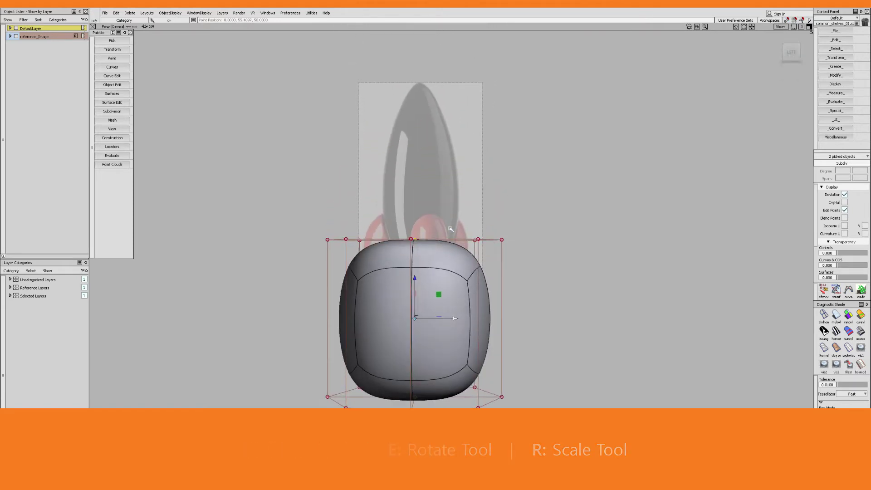
key("alt+5")
left_click_drag(564, 188, 308, 407)
left_click_drag(414, 290, 440, 143)
middle_click_drag(441, 149, 447, 246, "alt+shift")
right_click_drag(448, 246, 444, 248, "alt+shift")
middle_click_drag(443, 248, 449, 234, "alt+shift")
key("r")
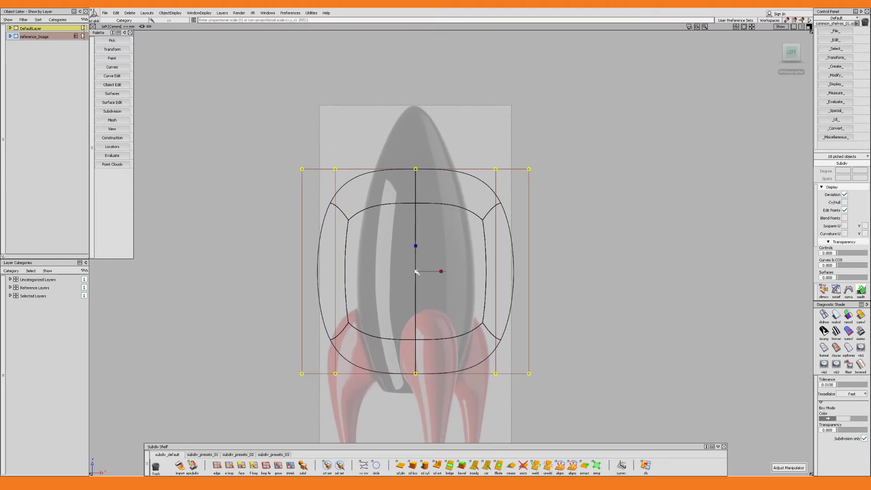
left_click_drag(459, 247, 442, 256)
Move the upper CV row up to the rocket's tip and the lower row down to the base of the rocket body
key("q")
left_click_drag(334, 171, 529, 224)
key("w")
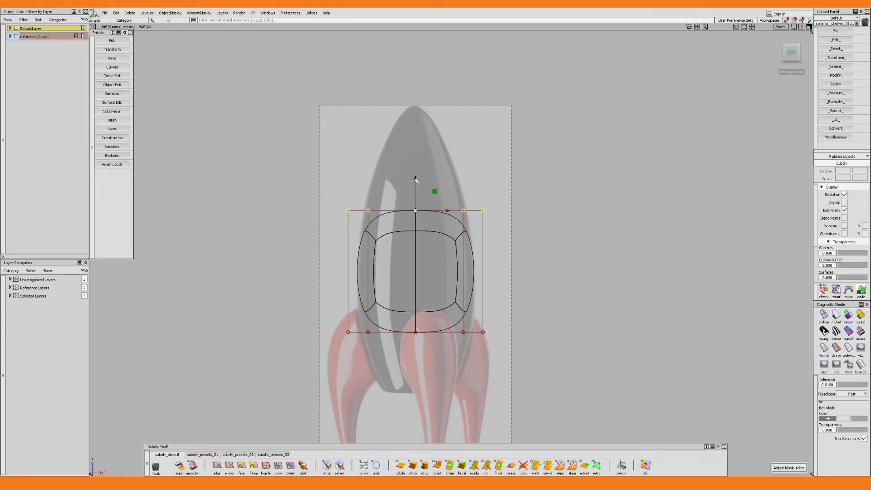
left_click_drag(416, 180, 425, 76)
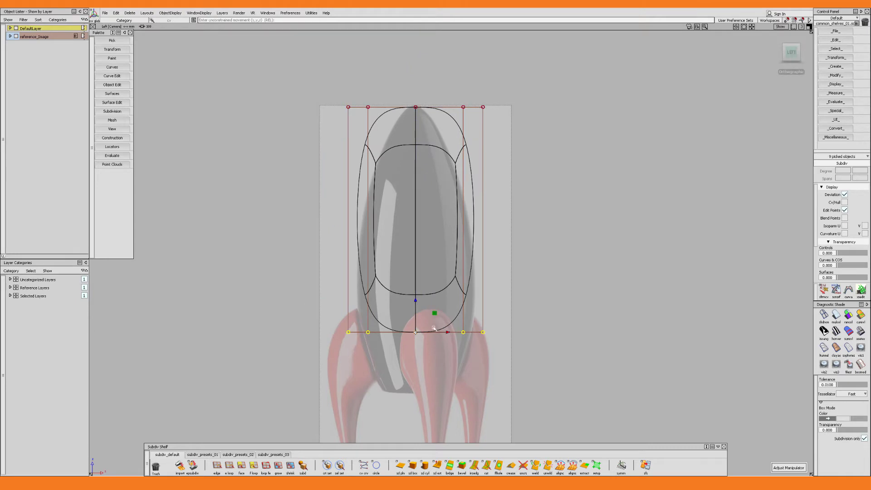
left_click_drag(433, 328, 431, 362)
Insert a perpendicular edge loop around the middle of the body at relative parameter 0.5
mouse_move(399, 176)
left_mouse_down("alt+shift")
mouse_move(471, 249)
mouse_move(451, 223)
mouse_move(495, 250)
mouse_move(549, 245)
left_mouse_up("alt+shift")
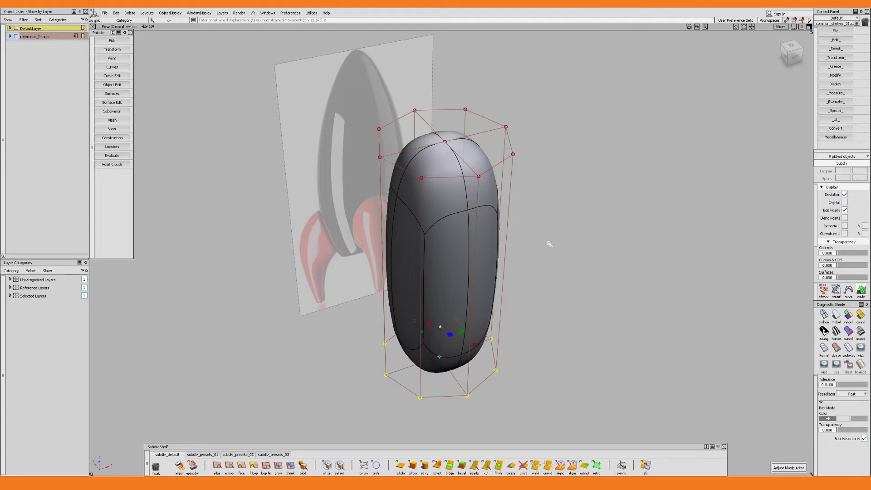
left_click(475, 466)
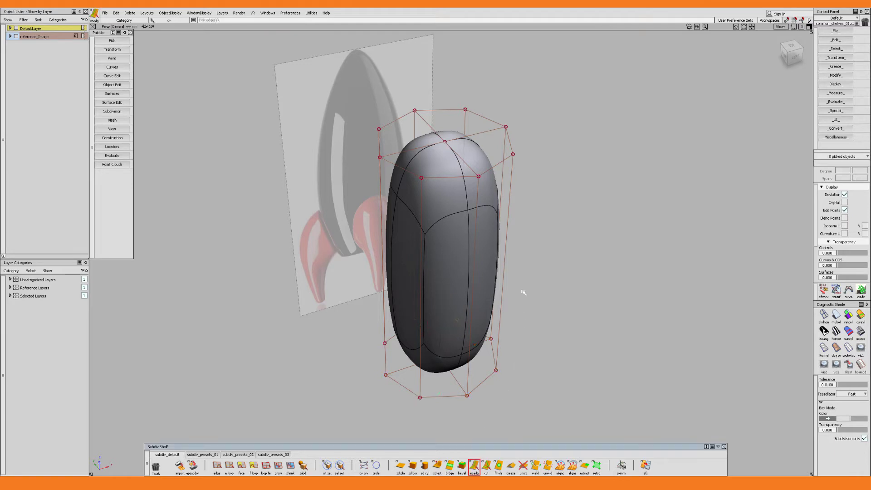
left_click(506, 269)
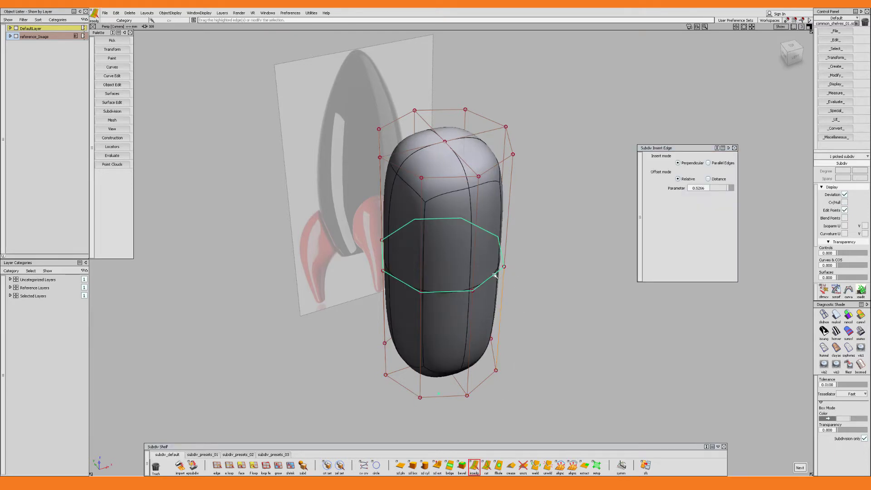
mouse_move(495, 274)
left_mouse_down()
mouse_move(494, 258)
mouse_move(496, 280)
left_mouse_up()
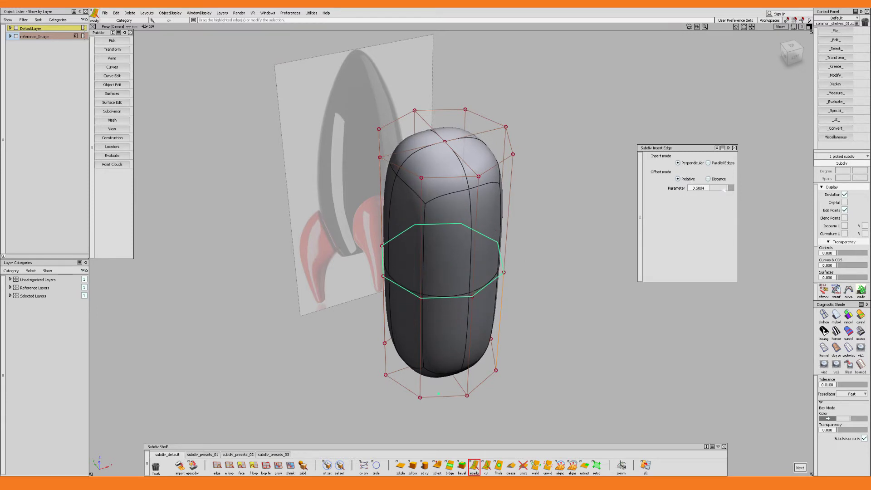
mouse_move(726, 187)
left_mouse_down()
mouse_move(715, 187)
mouse_move(727, 187)
left_mouse_up()
left_click(577, 214)
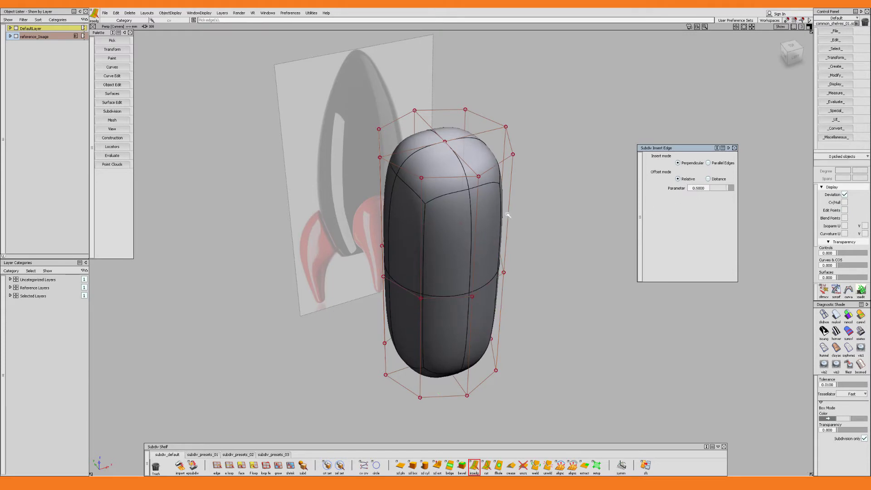
Insert one more perpendicular edge loop at parameter 0.5 in both the upper and the lower half of the body
left_click(508, 215)
left_click(509, 291)
left_click(501, 316)
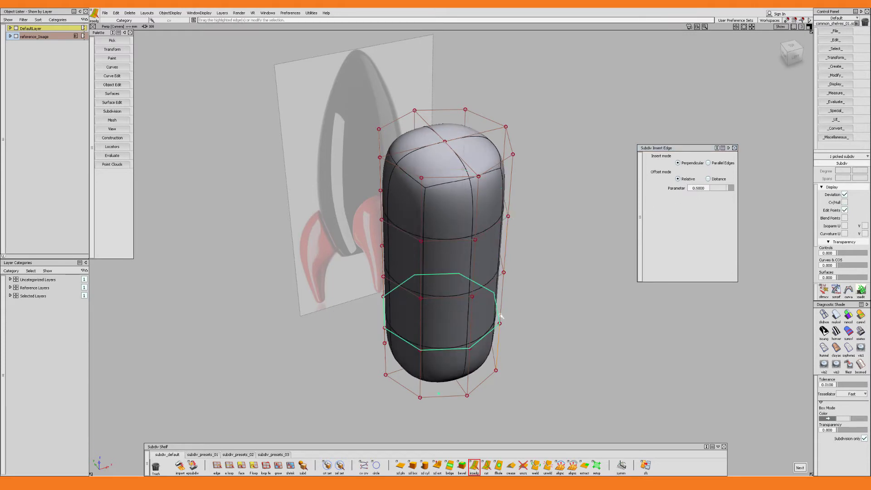
left_click(517, 293)
Turn shading off and, in the left view, scale the top CV row inward to match the rocket's narrow tip
key("alt+s")
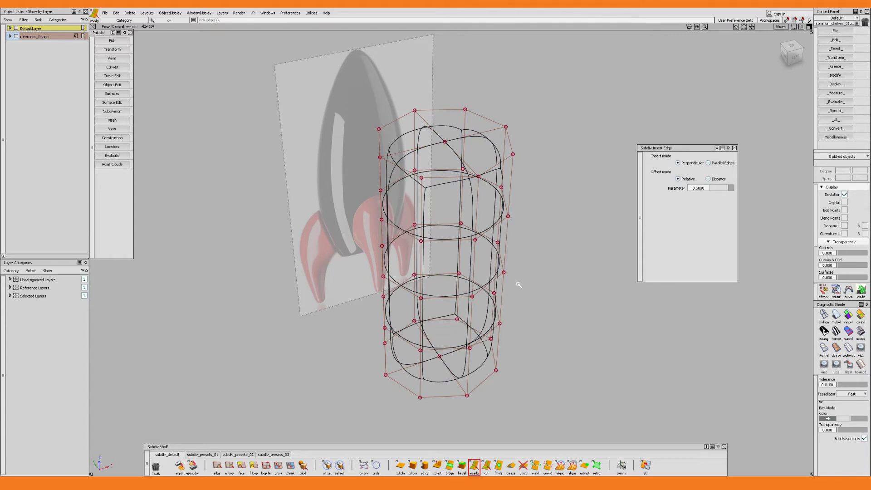
key("F6")
middle_click_drag(504, 148, 486, 239, "alt+shift")
right_click_drag(486, 239, 503, 237, "alt+shift")
left_click_drag(368, 105, 522, 115, "ctrl+shift")
middle_click_drag(480, 105, 459, 97, "ctrl+shift")
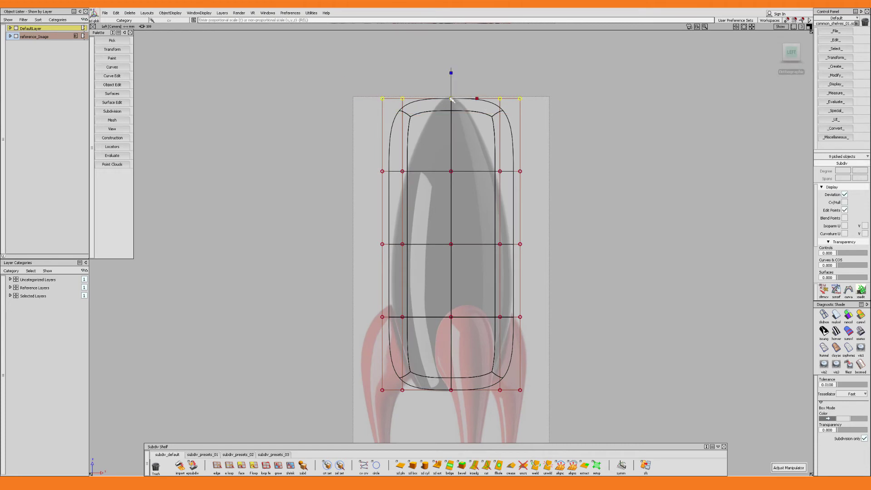
left_click_drag(452, 100, 493, 144)
Scale the second and middle outer CV rows to follow the rocket body's outline in the reference image
left_click_drag(387, 160, 550, 189)
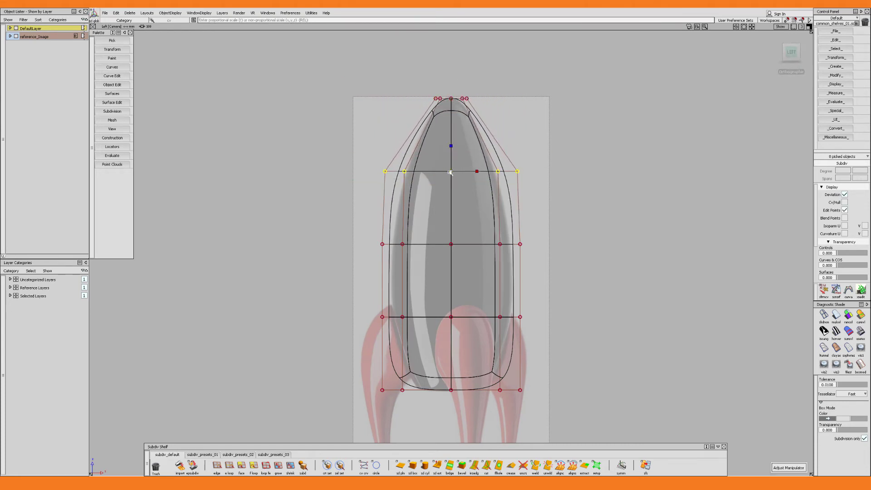
left_click_drag(449, 172, 442, 172)
left_click_drag(380, 231, 361, 218, "ctrl+shift")
left_click_drag(360, 218, 537, 269)
middle_click_drag(518, 269, 495, 268, "ctrl+shift")
left_click_drag(452, 244, 449, 244)
Scale the fourth CV row and the bottom CV row inward to match the lower taper of the rocket body
left_click_drag(372, 294, 354, 280, "ctrl+shift")
left_click_drag(353, 281, 536, 333)
middle_click_drag(500, 329, 473, 327, "ctrl+shift")
left_click_drag(451, 318, 444, 320)
left_click_drag(344, 351, 576, 417)
left_click_drag(452, 391, 443, 391)
Refine the scale by widening the fourth CV row and narrowing the bottom row slightly against the reference outline
left_click_drag(334, 292, 561, 339)
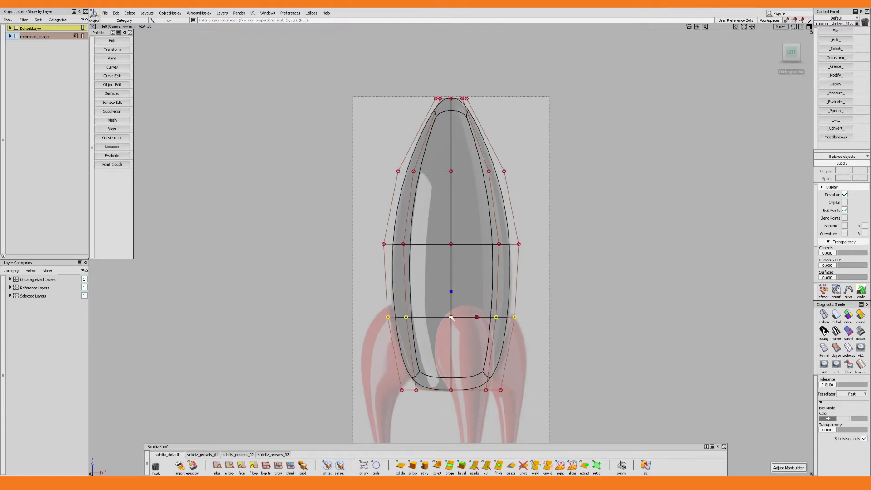
left_click_drag(452, 318, 453, 318)
left_click_drag(373, 354, 557, 417)
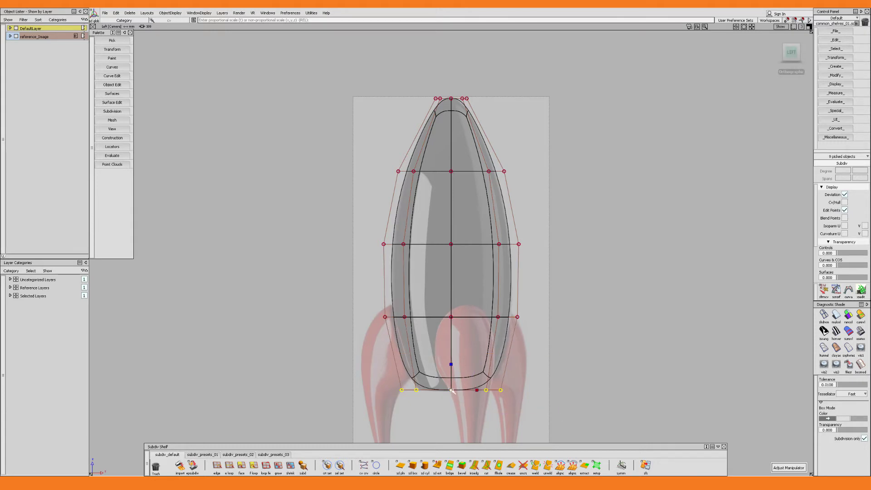
left_click_drag(452, 391, 449, 390)
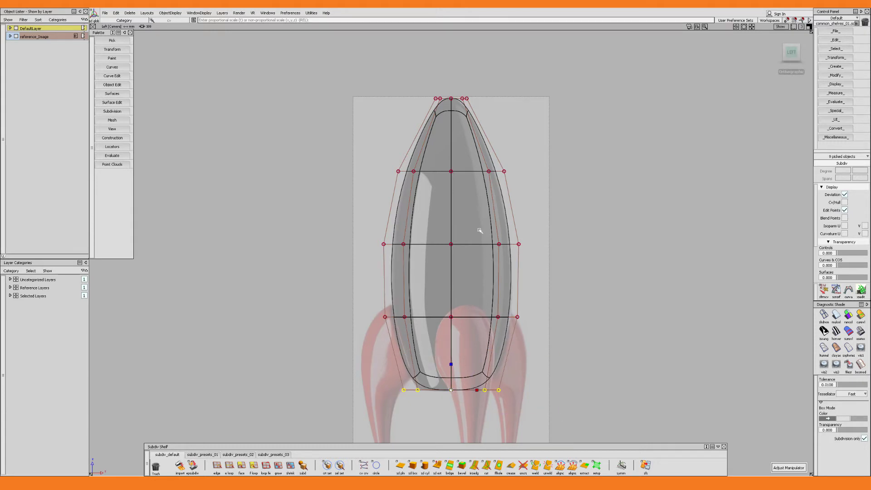
Shade the body again and inspect its smooth surface in perspective with the wireframe and CVs hidden
left_click_drag(440, 197, 485, 230, "alt+shift")
key("5")
middle_click_drag(504, 210, 550, 296, "alt+shift")
left_click_drag(472, 218, 473, 201, "alt+shift")
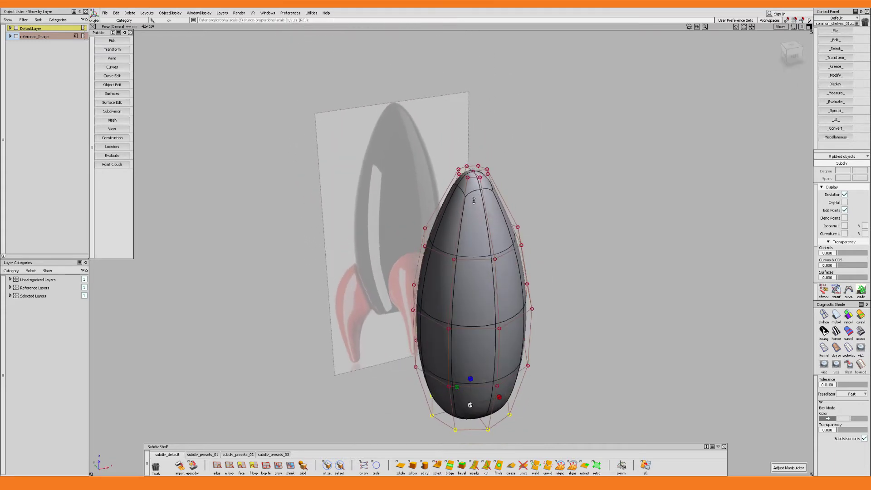
key("alt+t")
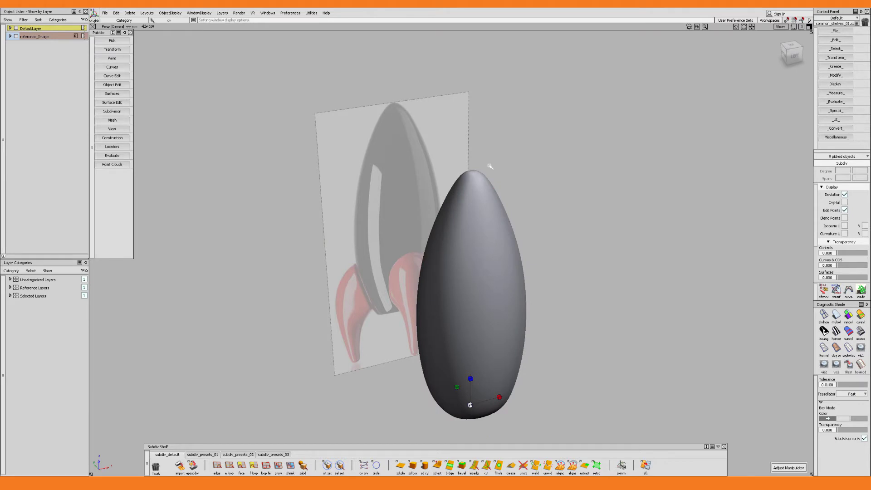
key("2")
Pick the center CV at the nose and raise it slightly above the surrounding CVs
key("q")
left_click(474, 172)
key("w")
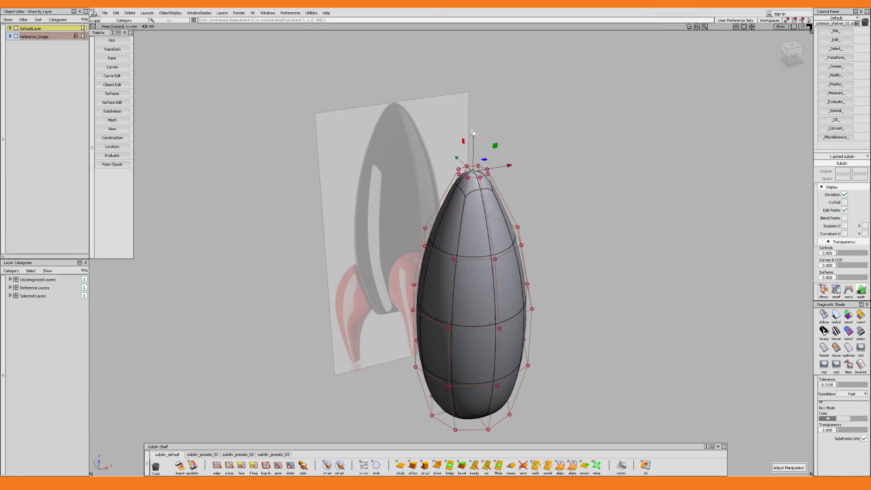
mouse_move(475, 136)
left_mouse_down()
mouse_move(474, 128)
mouse_move(470, 152)
mouse_move(448, 166)
left_mouse_up()
key("F6")
left_click_drag(463, 117, 463, 117)
Move the ring of CVs around the nose down a little and rescale it to fit the reference tip
left_click_drag(517, 176, 434, 151)
left_click_drag(464, 120, 465, 125)
key("r")
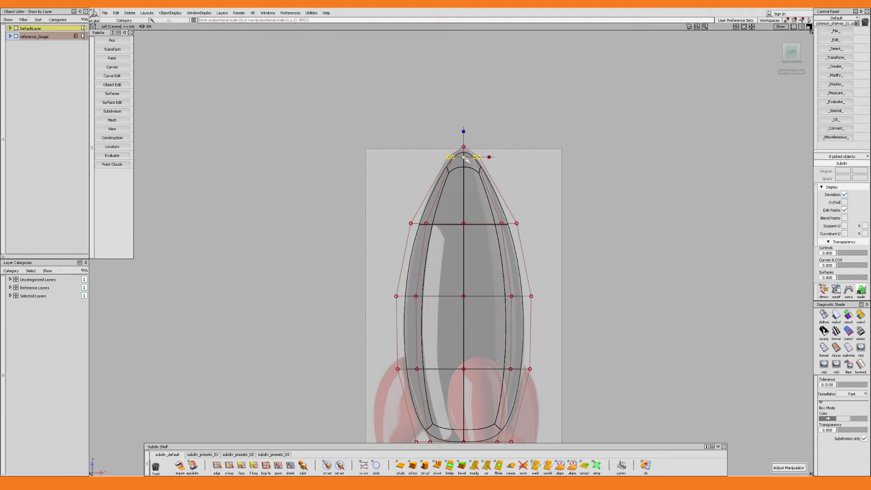
left_click_drag(464, 157, 463, 118)
Clear the selection and inspect the body's surface and rounded base in perspective with the wireframe and CVs hidden
key("m")
mouse_move(460, 199)
left_mouse_down("alt+shift")
mouse_move(446, 206)
mouse_move(513, 262)
left_mouse_up("alt+shift")
left_click_drag(458, 267, 452, 269, "ctrl+shift")
middle_click_drag(457, 271, 481, 230, "alt+shift")
left_click_drag(480, 230, 479, 222, "alt+shift")
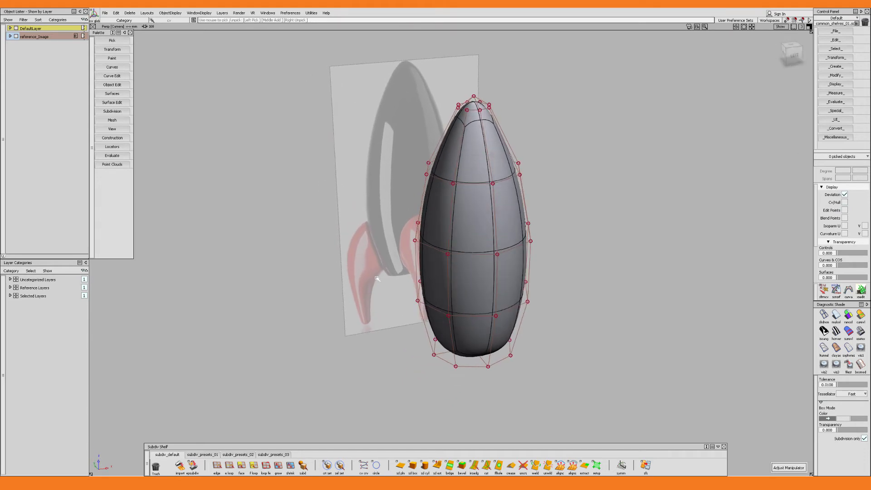
left_click_drag(477, 256, 476, 238, "alt+shift")
key("ctrl+m")
left_click_drag(465, 370, 471, 226, "alt+shift")
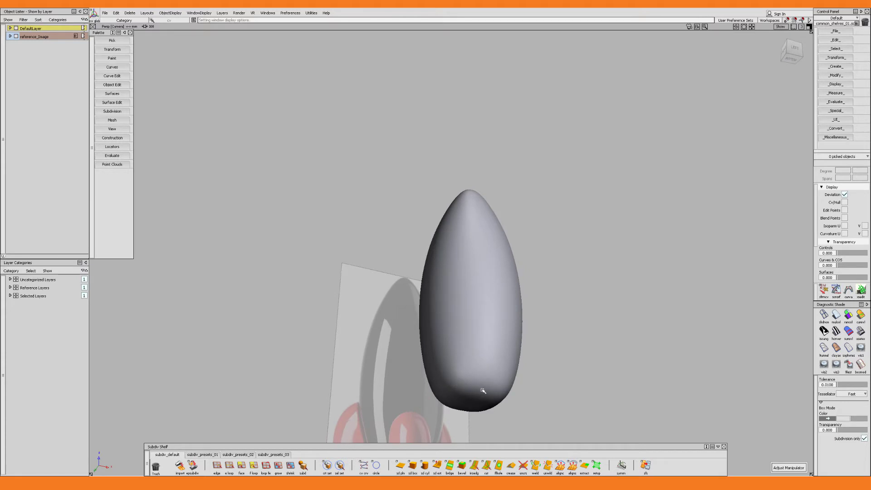
Insert an edge loop around the body close to its base using Subdiv Insert Edge
mouse_move(447, 343)
left_mouse_down("alt+shift")
mouse_move(459, 317)
mouse_move(460, 340)
left_mouse_up("alt+shift")
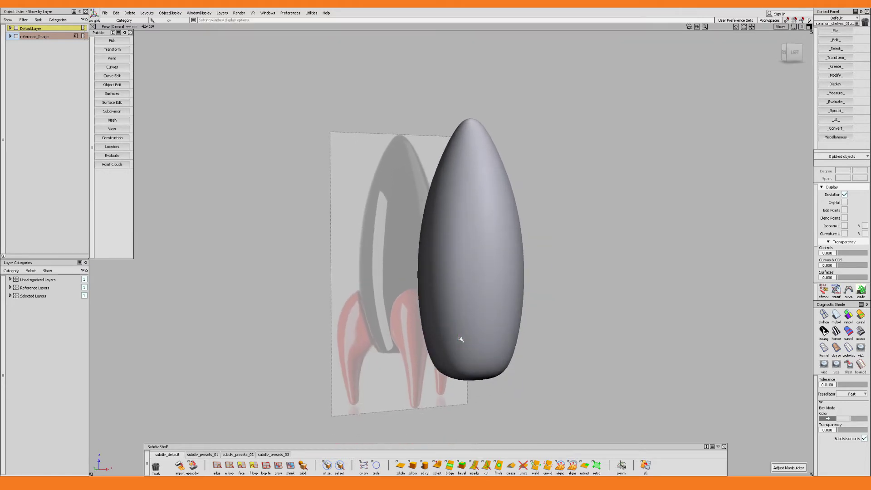
key("ctrl+m")
middle_click_drag(481, 348, 484, 296, "alt+shift")
right_click_drag(495, 319, 482, 320, "alt+shift")
left_click_drag(482, 321, 485, 227, "alt+shift")
middle_click_drag(485, 278, 488, 208, "alt+shift")
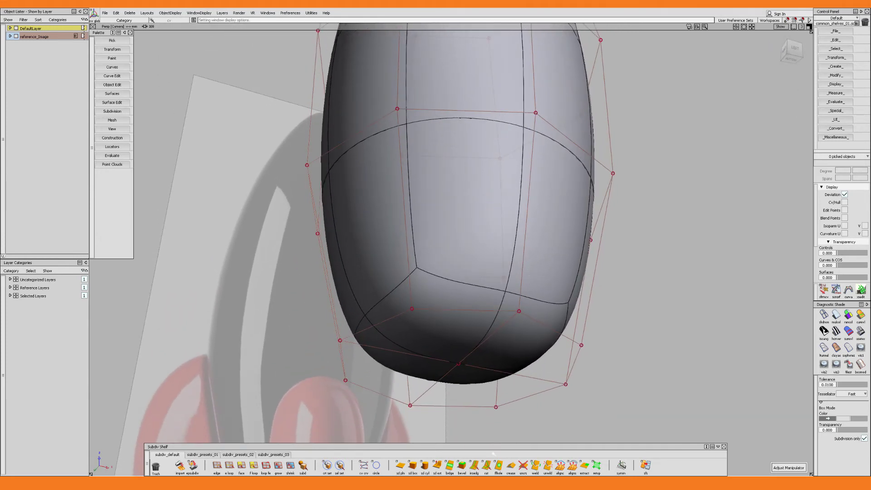
double_click(474, 465)
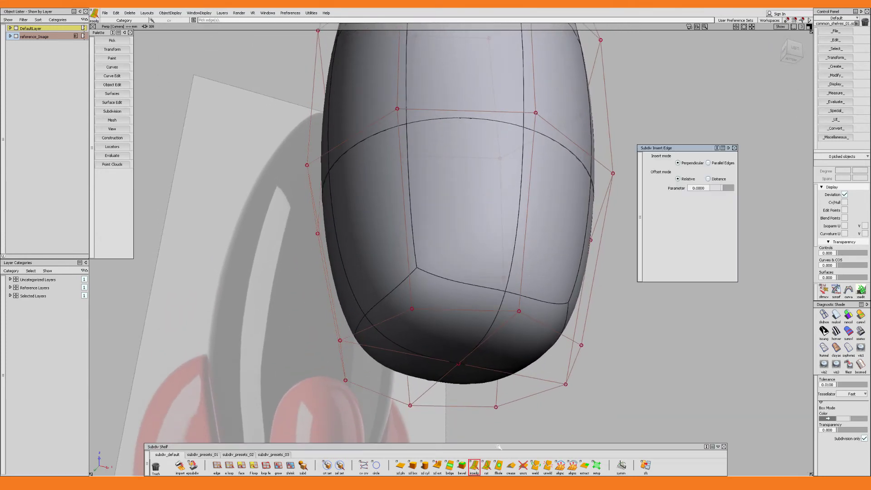
left_click(523, 278)
left_click_drag(529, 281, 539, 302)
Pick the CVs at the body's base in the left view, scale them slightly narrower and move them down a little
key("F6")
key("5")
middle_click_drag(521, 274, 485, 305, "alt+shift")
key("q")
left_click_drag(275, 248, 660, 339)
key("r")
left_click_drag(444, 285, 437, 287)
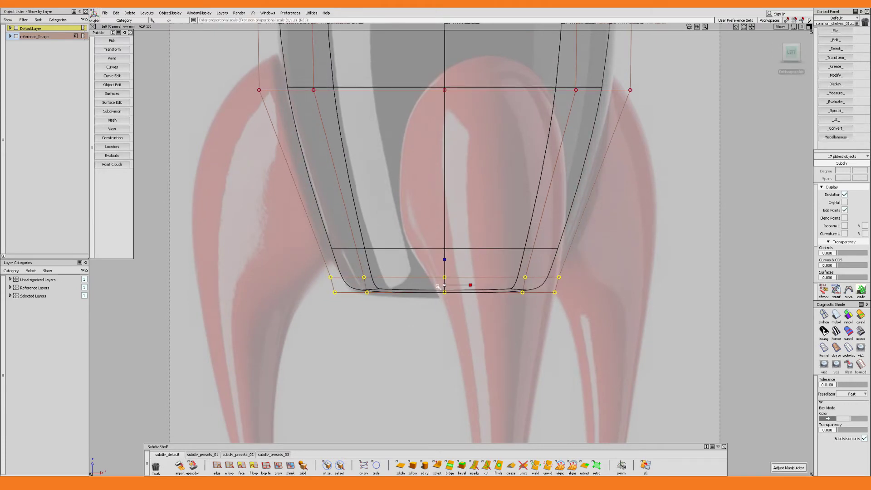
key("w")
left_click_drag(445, 256, 446, 262)
Widen the CV ring just above the base slightly, then scale all base CVs inward a little to match the reference
key("Escape")
left_click_drag(303, 268, 569, 289)
key("r")
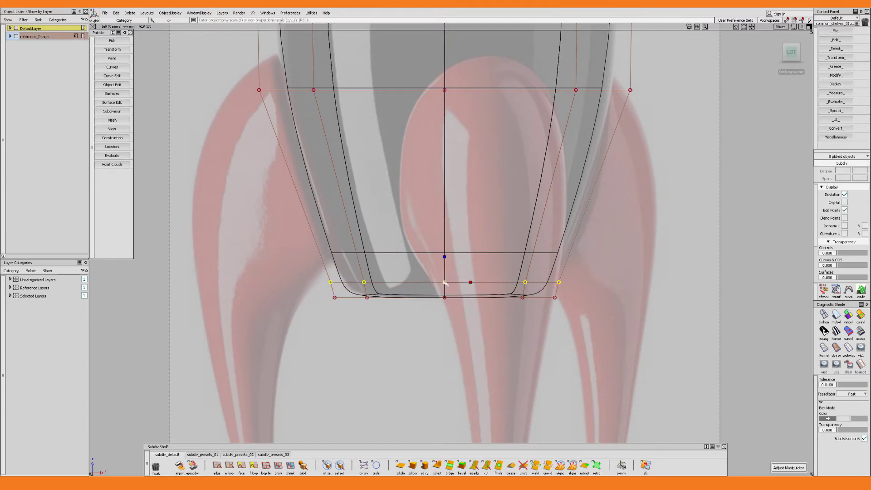
left_click_drag(446, 282, 447, 283)
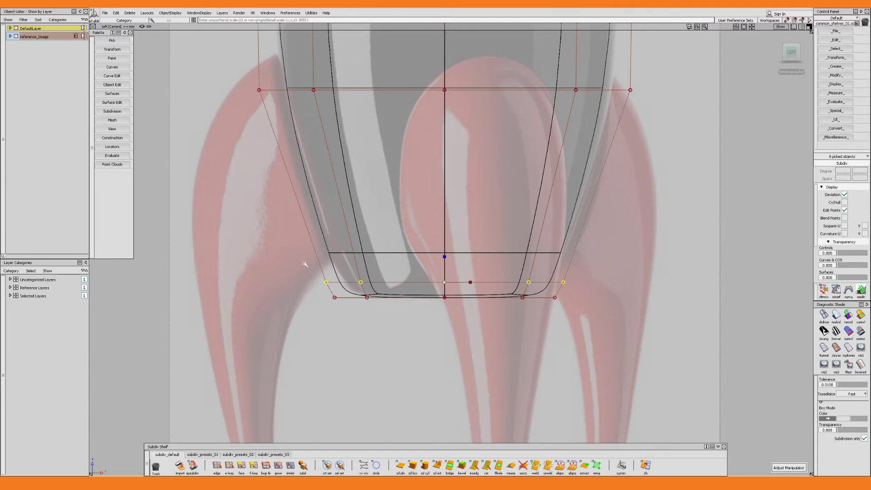
key("Escape")
left_click_drag(305, 264, 573, 311)
key("r")
left_click_drag(446, 291, 445, 291)
Scale the CV ring at the height of the legs slightly wider to match the body outline
key("Escape")
left_click_drag(221, 81, 658, 144)
key("r")
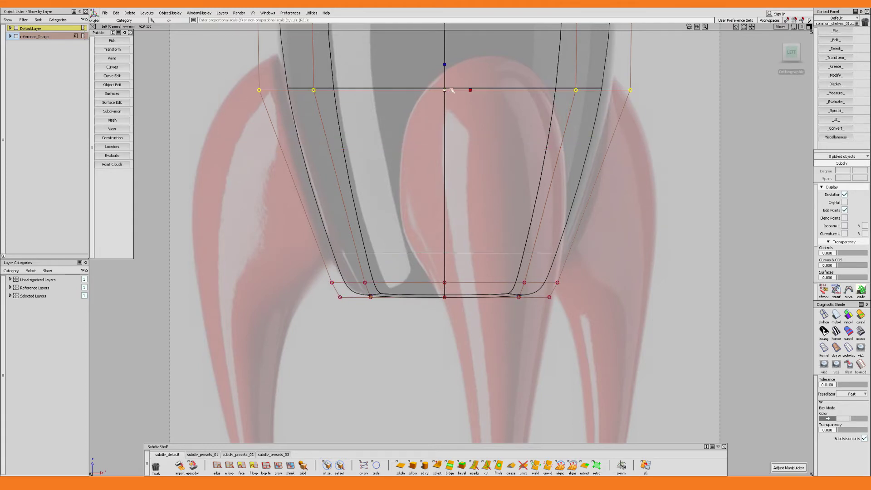
left_click_drag(445, 91, 446, 91)
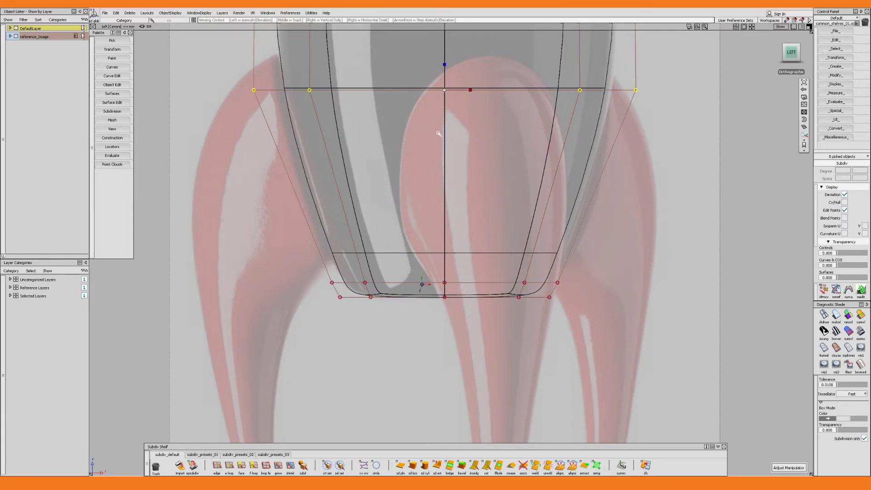
Inspect the reshaped body shaded in perspective and clear the CV selection
right_click_drag(438, 133, 458, 149, "alt+shift")
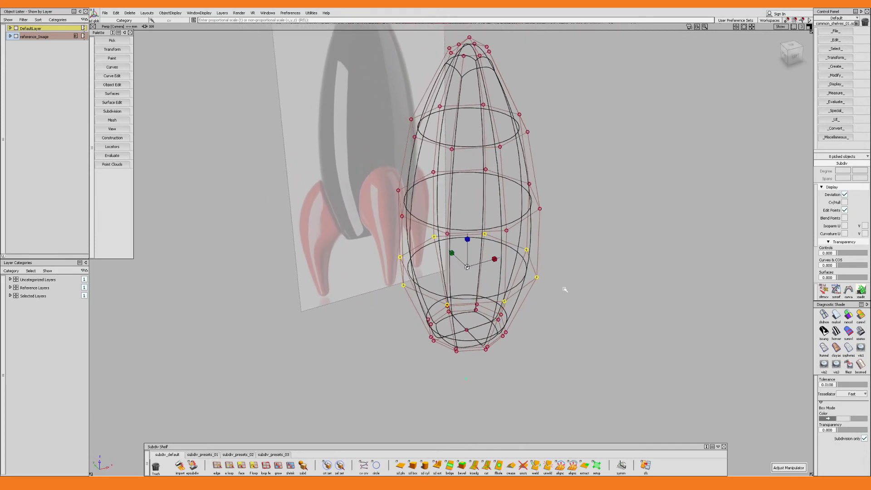
middle_click_drag(547, 217, 591, 267, "alt+shift")
left_click_drag(510, 215, 526, 204, "alt+shift")
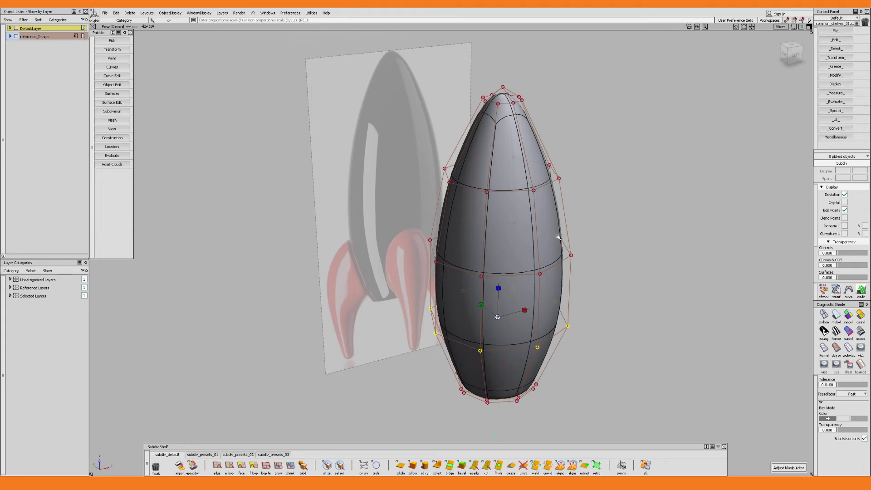
left_click_drag(547, 237, 562, 232, "ctrl+shift")
left_click(563, 232)
left_click(585, 230)
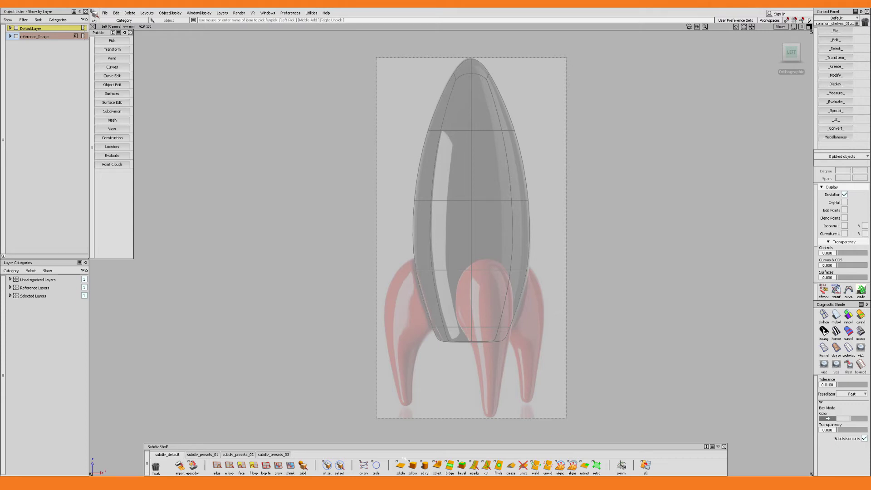
Create a subdiv plane with 1 x 1 spans and move its two lower CVs to the tip of the left reference leg
double_click(400, 465)
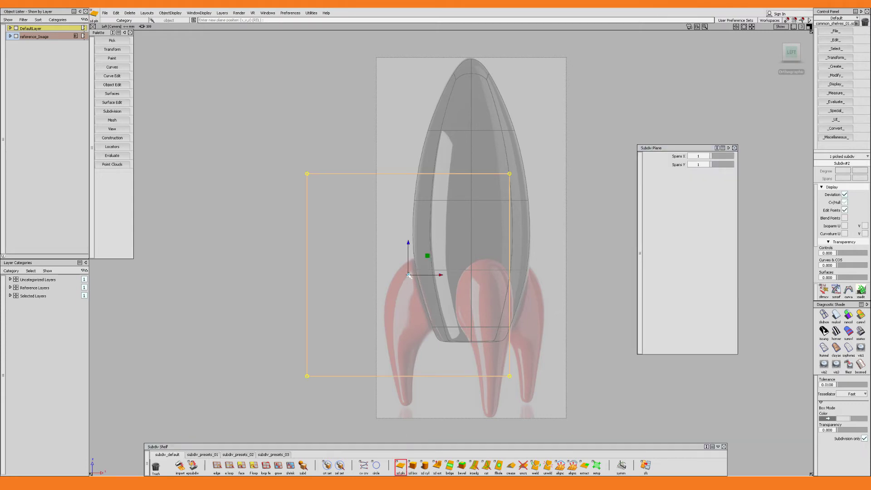
key("w")
left_click_drag(441, 313, 554, 404)
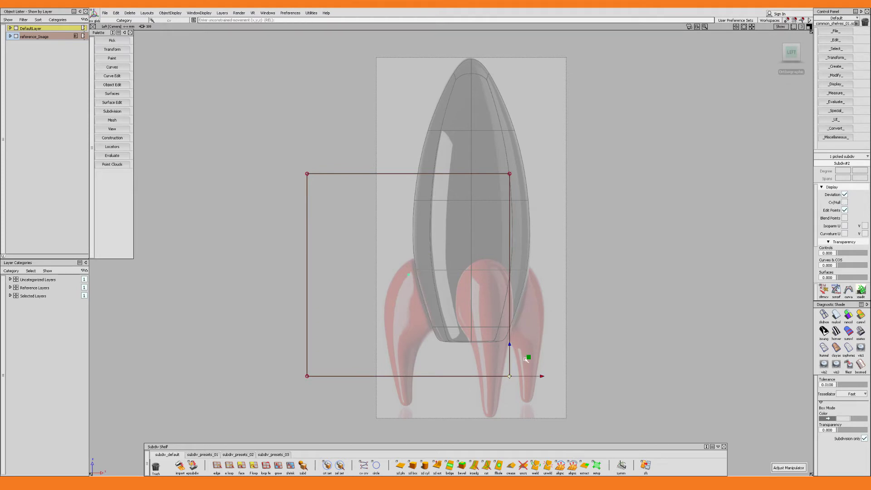
left_click_drag(527, 358, 429, 386)
left_click_drag(298, 355, 372, 396)
left_click_drag(327, 358, 415, 384)
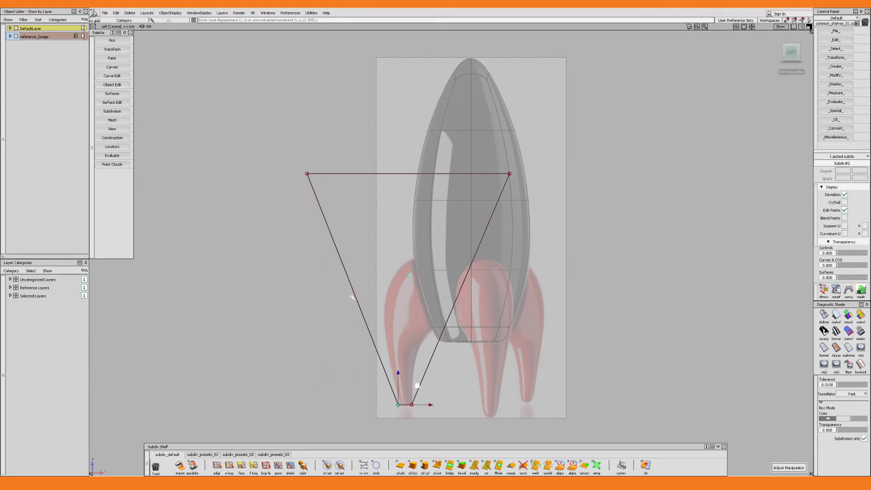
Move the plane's two upper CVs to the top and inner junction of the left reference leg with the body
left_click_drag(359, 173, 272, 202)
left_click_drag(326, 154, 436, 240)
left_click_drag(519, 164, 498, 186)
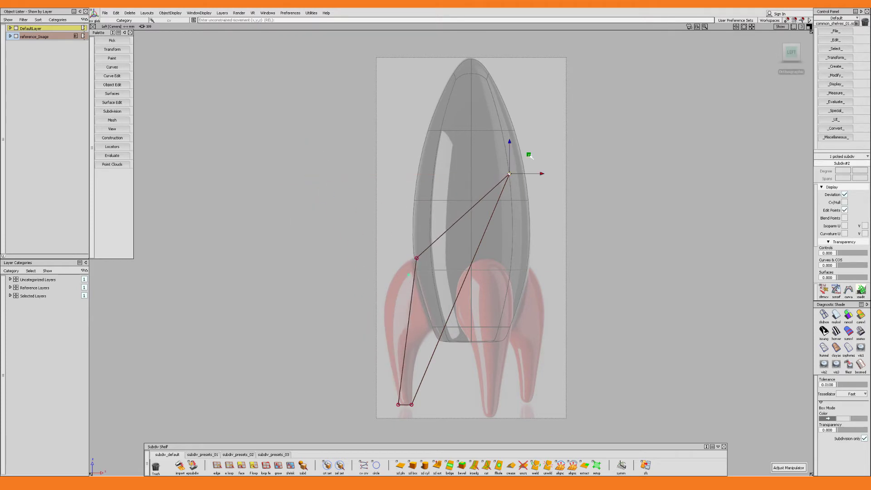
left_click_drag(531, 156, 457, 307)
left_click(434, 244)
left_click_drag(437, 238, 441, 236)
Insert three edges across the leg plane between its top and its tip
middle_click_drag(438, 237, 446, 215, "alt+shift")
right_click_drag(421, 317, 431, 254, "alt+shift")
left_click(474, 466)
left_click(425, 390)
left_click_drag(418, 408, 450, 279)
key("space")
mouse_move(411, 370)
left_mouse_down()
mouse_move(390, 390)
mouse_move(408, 364)
left_mouse_up()
Move the leg plane's outer and top CVs so its outer edge follows the curve of the reference leg
key("w")
key("w")
left_click_drag(420, 305, 381, 249)
left_click(424, 201)
left_click_drag(443, 182, 392, 146)
left_click(436, 122)
left_click_drag(454, 101, 454, 91)
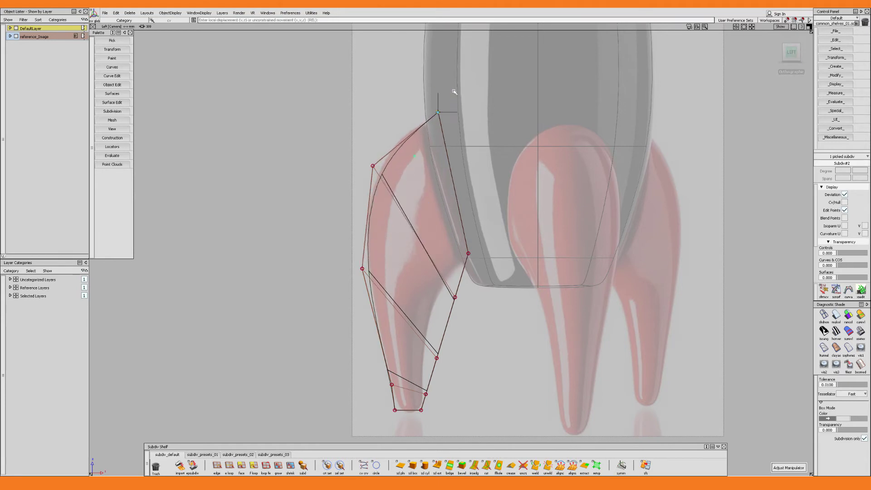
left_click(376, 170)
left_click_drag(392, 148, 390, 142)
Move the leg plane's inner CVs so its inner edge follows the reference leg from the body down to the tip
left_click(470, 254)
left_click_drag(488, 235, 493, 229)
left_click(456, 298)
left_click_drag(475, 280, 456, 264)
left_click(437, 359)
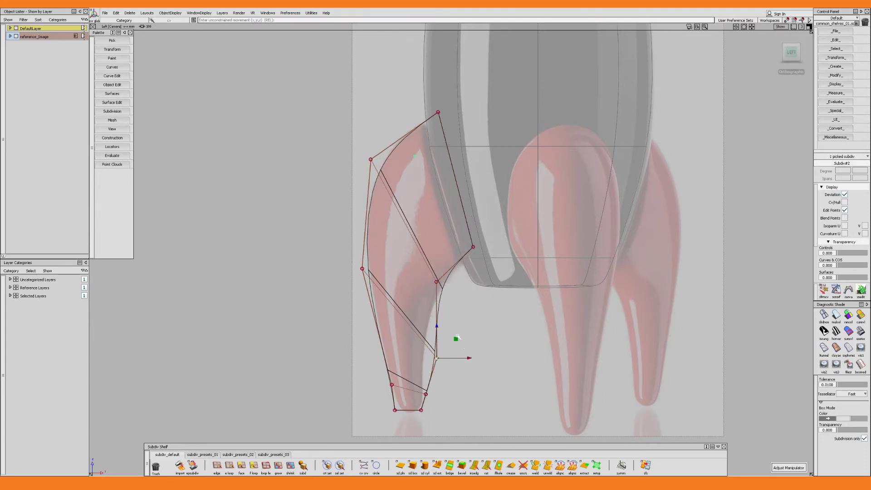
left_click_drag(455, 339, 442, 328)
left_click(427, 394)
left_click_drag(446, 375, 415, 376)
Adjust the CVs around the leg's tip, nudging the two lowest inner ones, to fit the reference foot
left_click(393, 385)
left_click_drag(379, 400, 438, 403)
left_click(435, 403)
left_click(403, 410)
left_click_drag(410, 364, 411, 363)
left_click(416, 418)
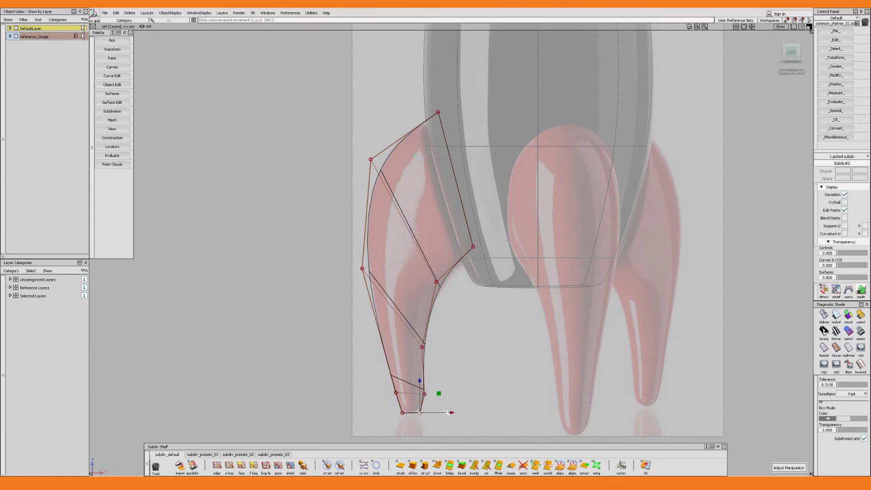
left_click(422, 347)
left_click_drag(437, 374, 415, 425)
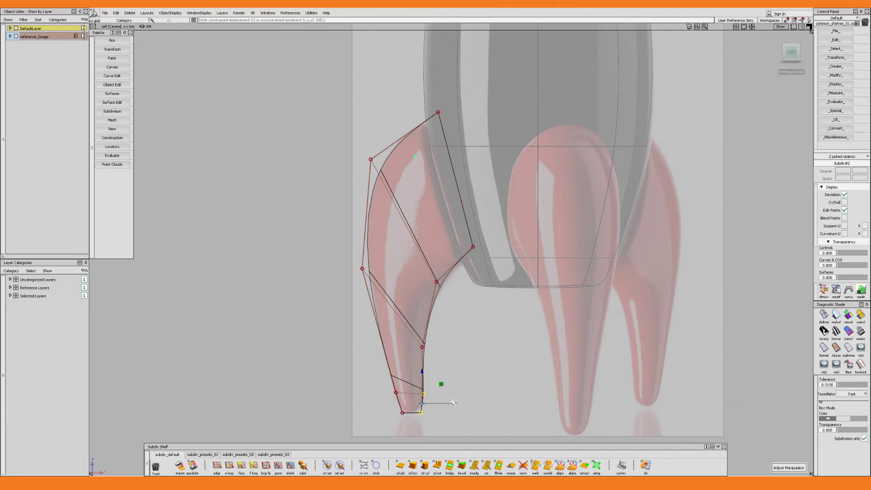
Fine-tune the outer CVs and the inner CVs near the body to refine the leg's outline
left_click_drag(355, 260, 369, 278)
left_click_drag(381, 249, 382, 250)
left_click_drag(388, 129, 370, 179)
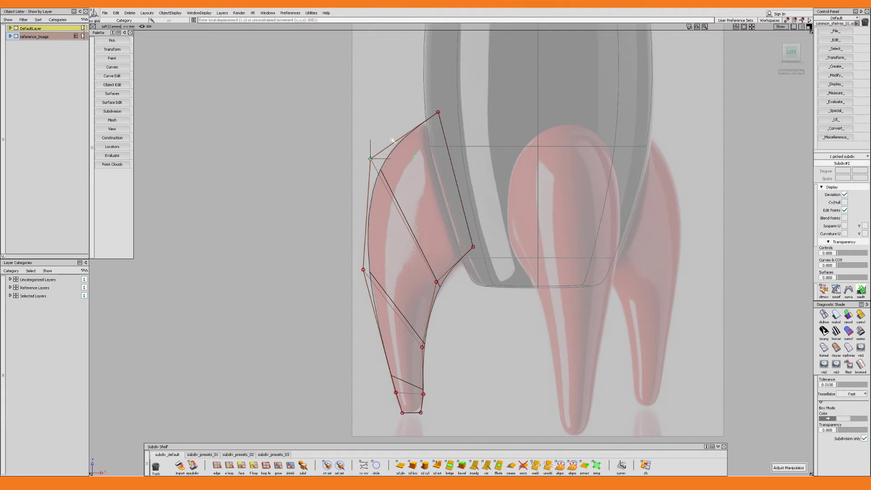
mouse_move(448, 269)
left_mouse_down()
mouse_move(430, 293)
mouse_move(458, 264)
left_mouse_up()
left_click_drag(480, 244, 481, 246)
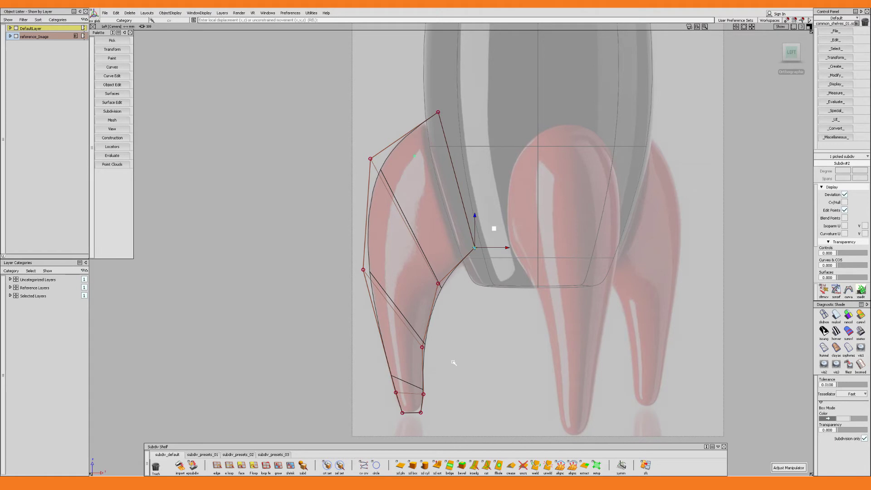
Pick all four faces of the leg plane and extrude them sideways to give the leg thickness
left_click_drag(419, 293, 566, 298, "alt+shift")
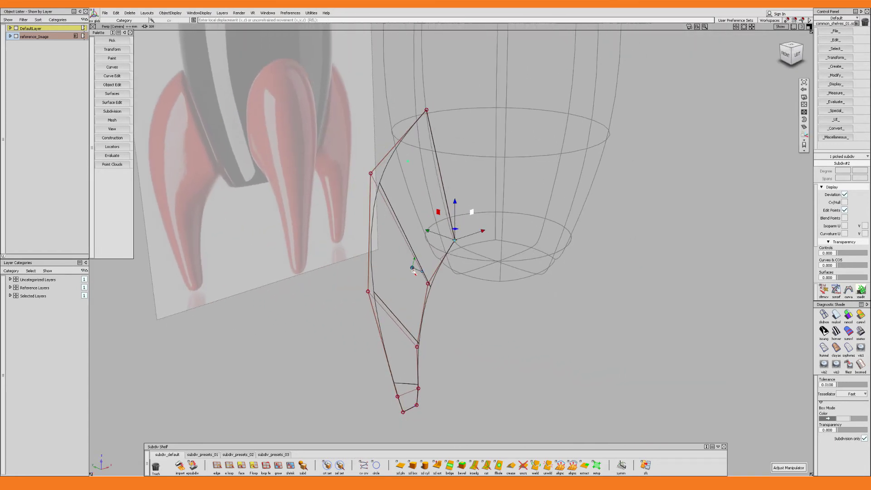
right_click_drag(482, 291, 417, 289, "alt+shift")
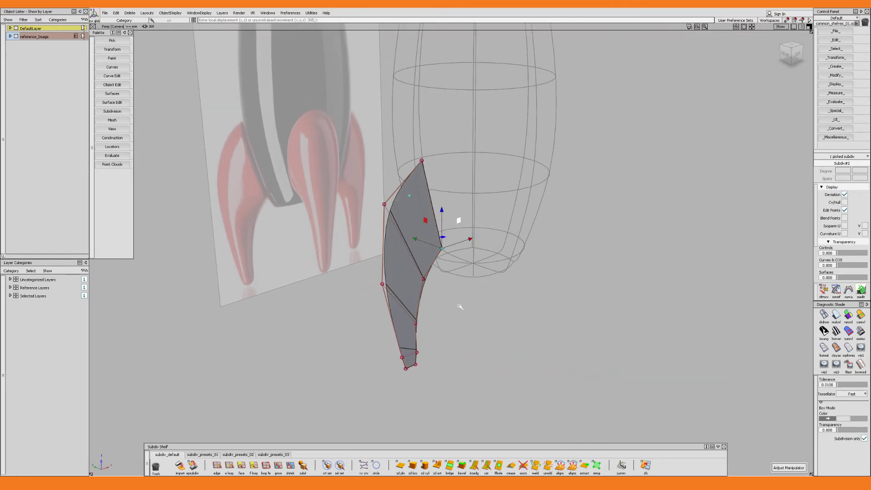
key("Escape")
left_click_drag(501, 148, 364, 380)
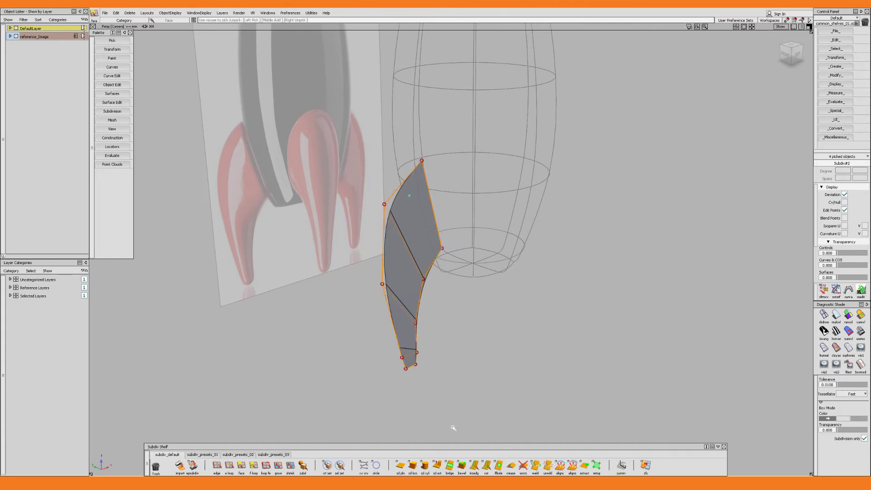
left_click(437, 465)
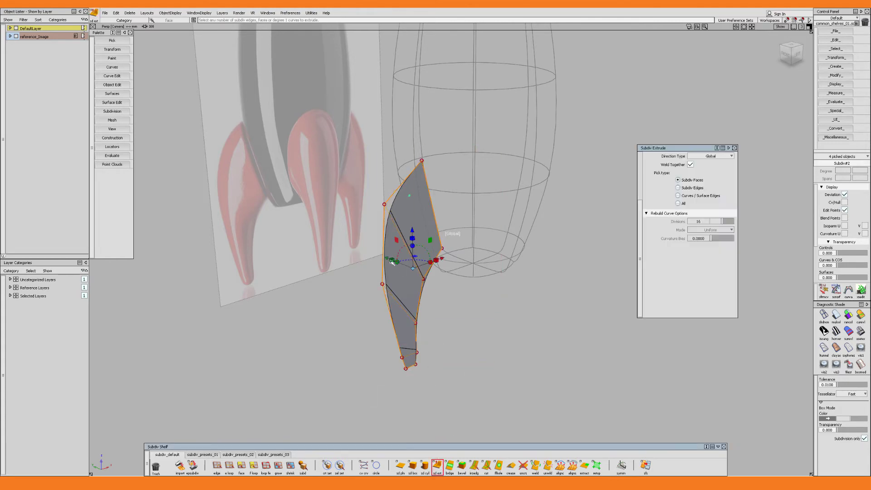
left_click_drag(392, 261, 359, 318)
key("Escape")
Isolate the leg, pick the end face that meets the body in box mode and delete it
left_click(417, 278)
key("alt+h")
key("F11")
left_click(454, 227)
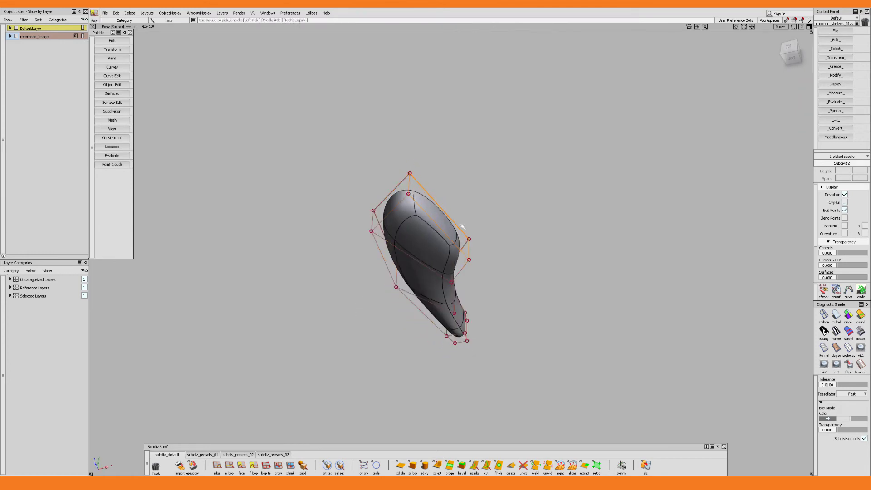
left_click_drag(470, 211, 471, 225, "ctrl+shift")
right_click_drag(466, 187, 464, 195)
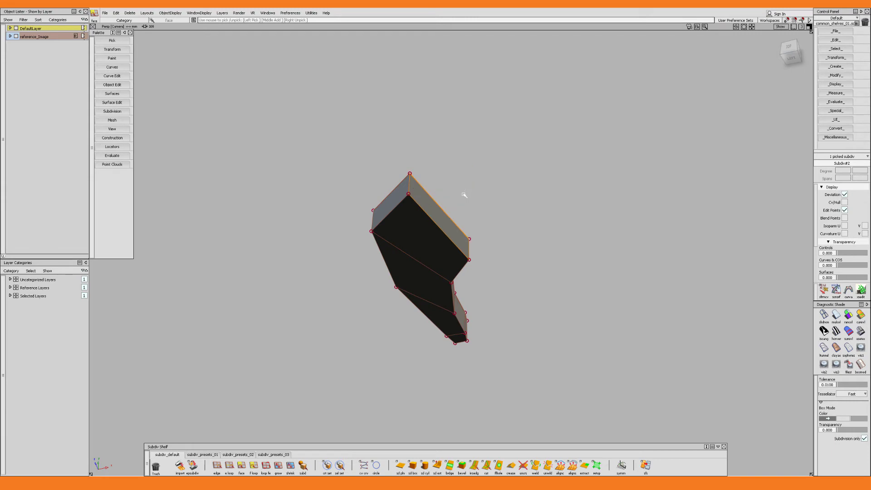
key("Delete")
key("Return")
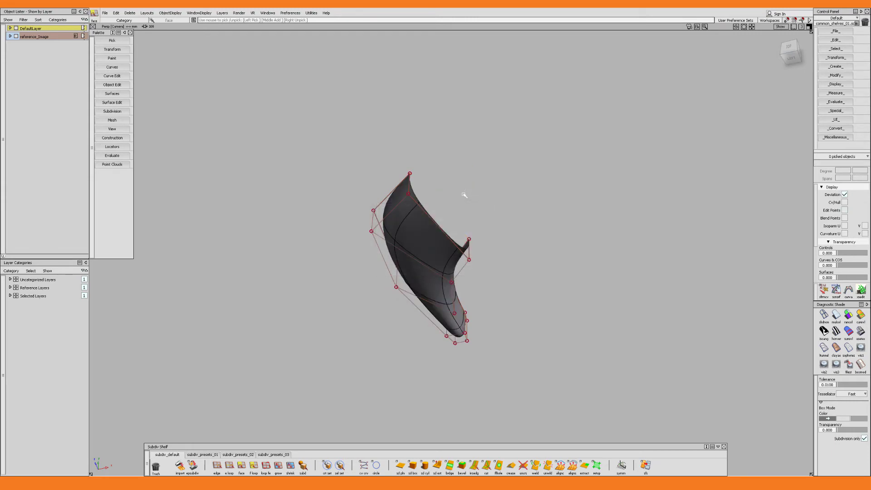
Show the hidden objects again, assign the leg to a new layer named leg and turn on the layer's symmetry
left_click_drag(465, 195, 467, 244, "alt+shift")
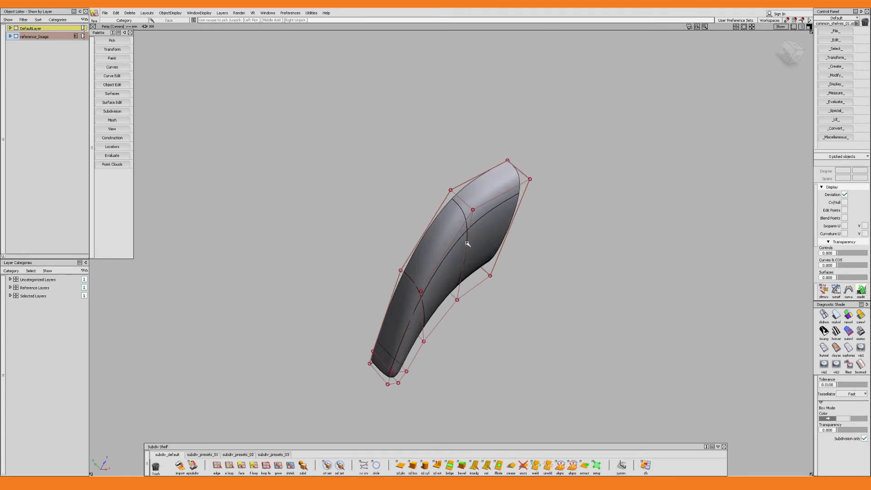
left_click(441, 257)
key("ctrl+l")
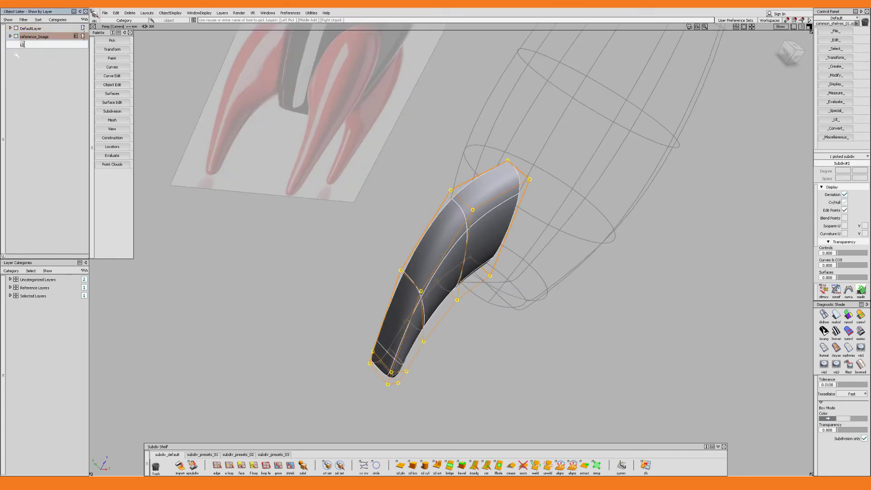
double_click(24, 44)
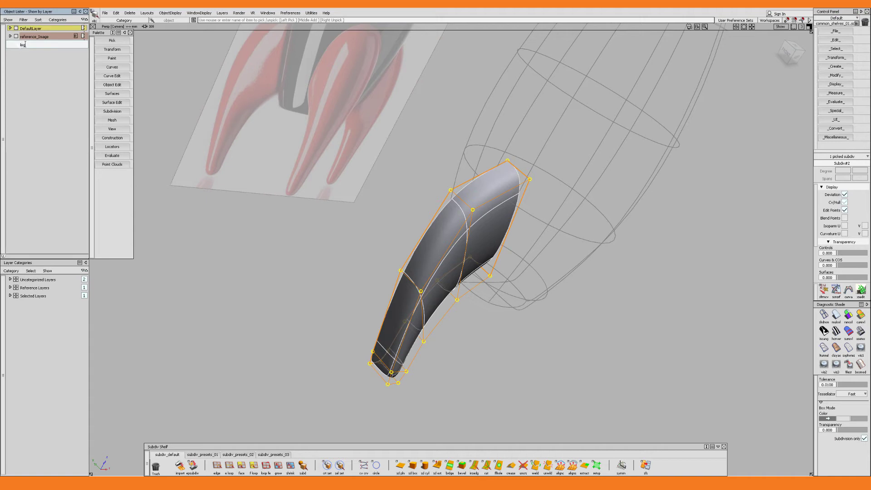
key("Return")
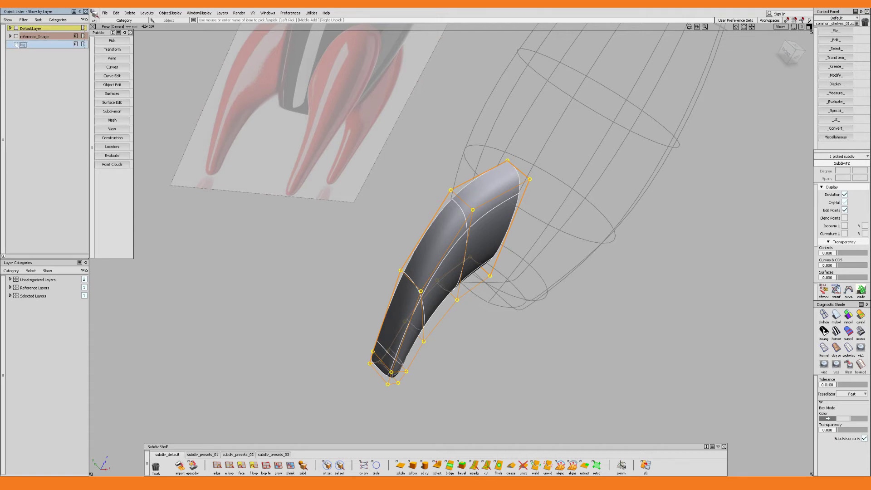
right_click(22, 46)
left_click(52, 54)
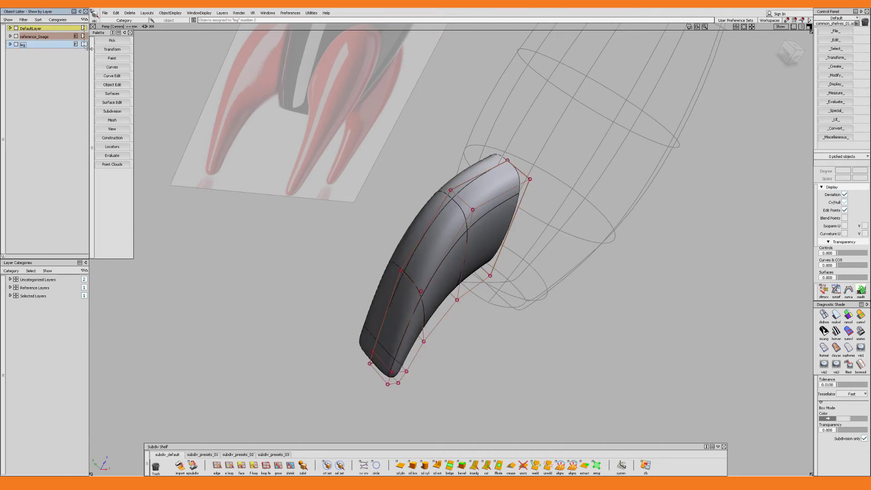
Pick the leg's outer side CVs and generate a Degree 1 alignment surface for them with Subdiv Align To Surface
left_click_drag(370, 184, 401, 195, "alt+shift")
right_click_drag(400, 195, 454, 319, "alt+shift")
left_click_drag(454, 320, 554, 263, "alt+shift")
left_click_drag(469, 92, 555, 415)
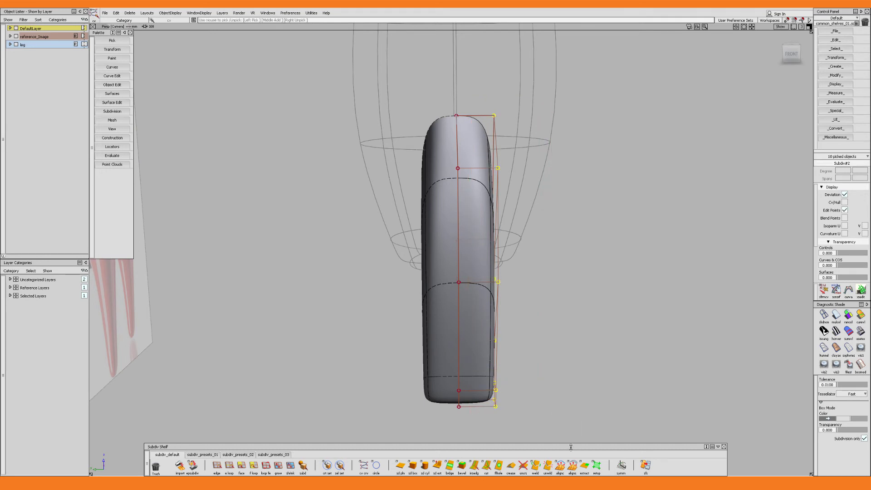
double_click(573, 465)
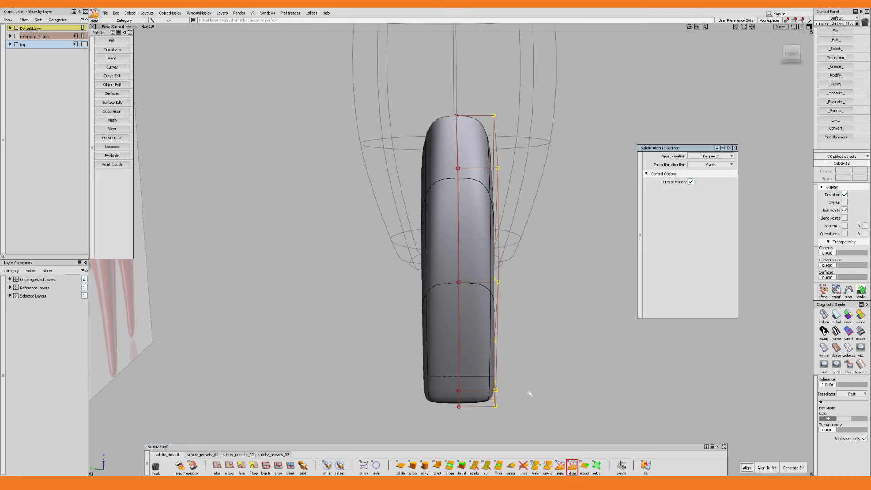
left_click(703, 155)
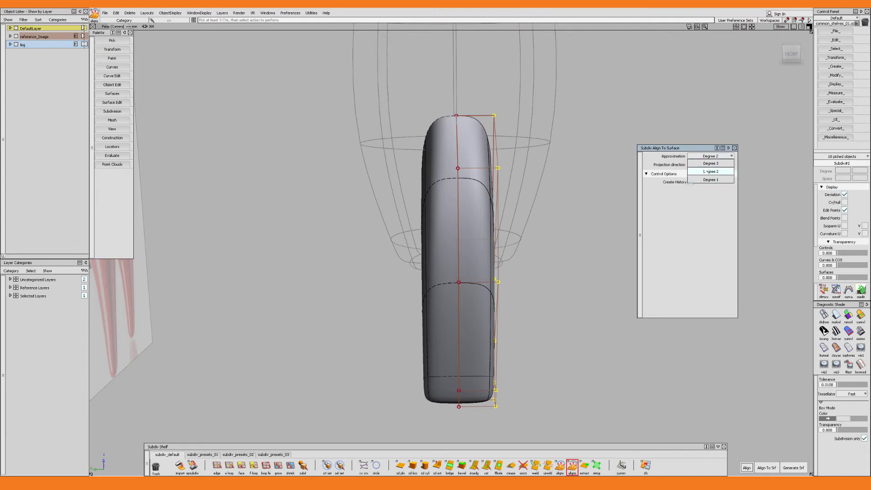
left_click(708, 180)
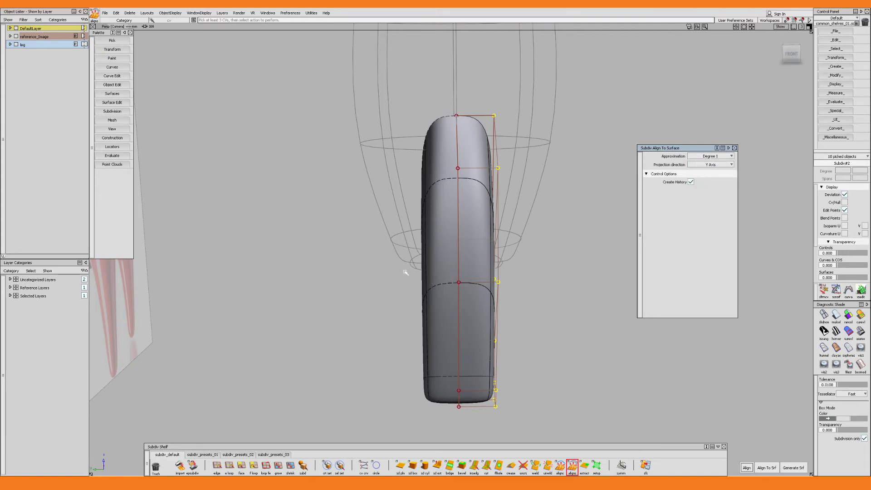
left_click(796, 467)
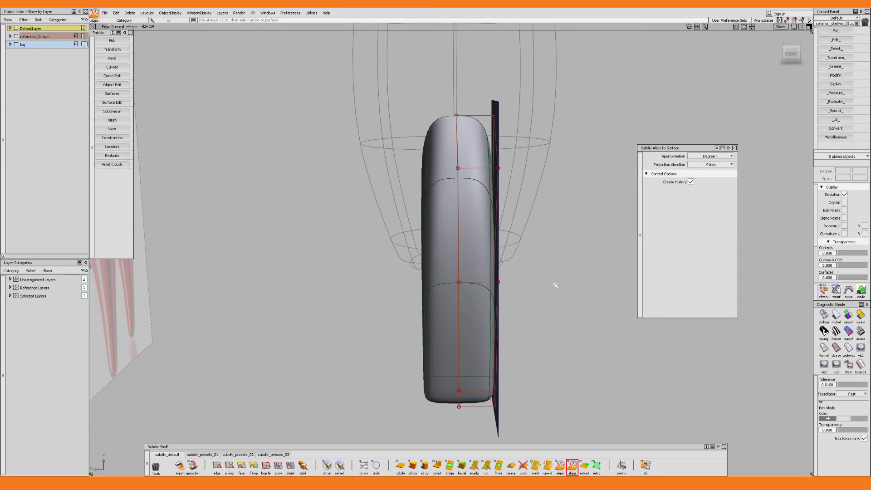
Move the alignment plane's upper CVs outward and its lower CVs inward so the leg tapers toward the foot
left_click_drag(560, 260, 496, 167, "alt+shift")
left_click(495, 103)
left_click_drag(475, 86, 509, 104)
middle_click_drag(509, 103, 480, 116, "ctrl+shift")
left_click_drag(455, 101, 483, 101)
middle_click_drag(514, 208, 516, 85, "alt+shift")
left_click_drag(490, 187, 493, 191, "alt+shift")
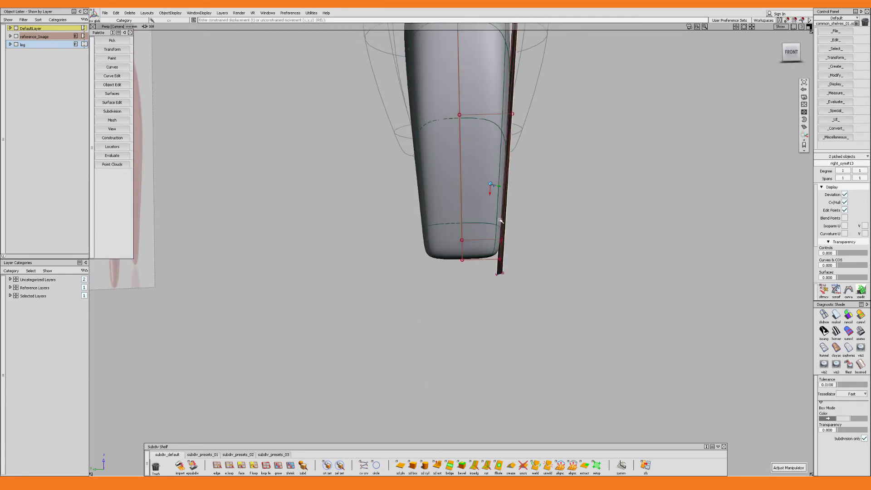
left_click(502, 276)
middle_click_drag(502, 273, 523, 257, "ctrl+shift")
left_click_drag(460, 314, 434, 314)
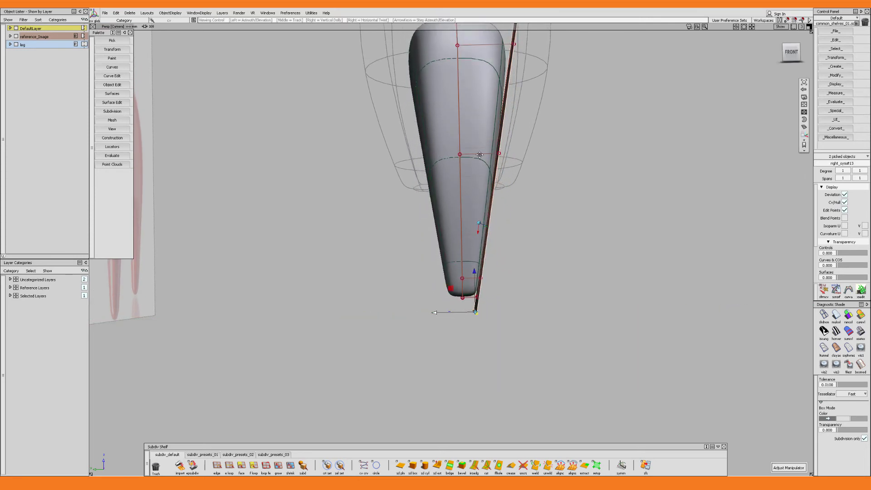
Fine-tune the plane's lower and upper CVs to refine the leg's width at the foot and near the body
middle_click_drag(487, 115, 487, 175, "alt+shift")
left_click_drag(484, 163, 494, 138, "alt+shift")
middle_click_drag(494, 139, 495, 196, "alt+shift")
left_click_drag(496, 193, 499, 152, "alt+shift")
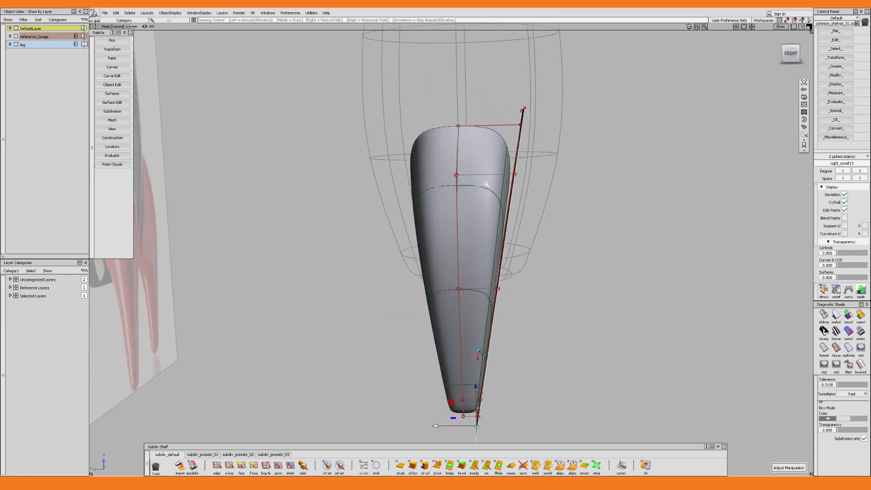
mouse_move(514, 97)
left_mouse_down()
mouse_move(532, 116)
mouse_move(487, 110)
mouse_move(527, 152)
mouse_move(480, 185)
mouse_move(483, 317)
left_mouse_up()
left_click(471, 393)
left_click_drag(431, 389, 429, 388)
left_click_drag(484, 260, 508, 261, "alt+shift")
left_click_drag(527, 132, 546, 116, "alt+shift")
left_click_drag(493, 109, 493, 109)
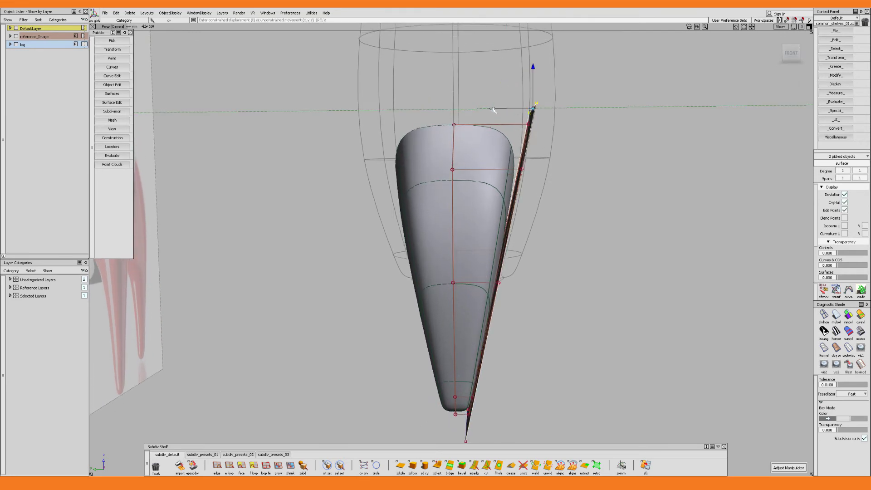
Pick the alignment plane beside the leg and delete it, keeping the tapered leg
left_click(495, 151)
left_click(494, 151)
left_click_drag(494, 151, 538, 148, "alt+shift")
left_click(543, 138)
key("Delete")
key("Return")
Pick the edge loop along the leg's outer side and bevel it using the Relative offset mode
left_click_drag(484, 191, 475, 194, "alt+shift")
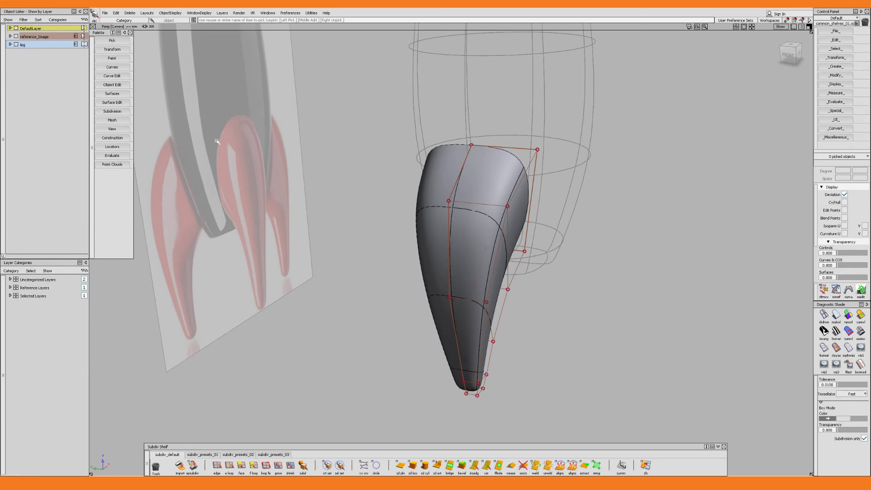
left_click_drag(444, 229, 549, 166, "alt+shift")
left_click_drag(496, 226, 411, 286, "alt+shift")
left_click(490, 238, "ctrl+shift")
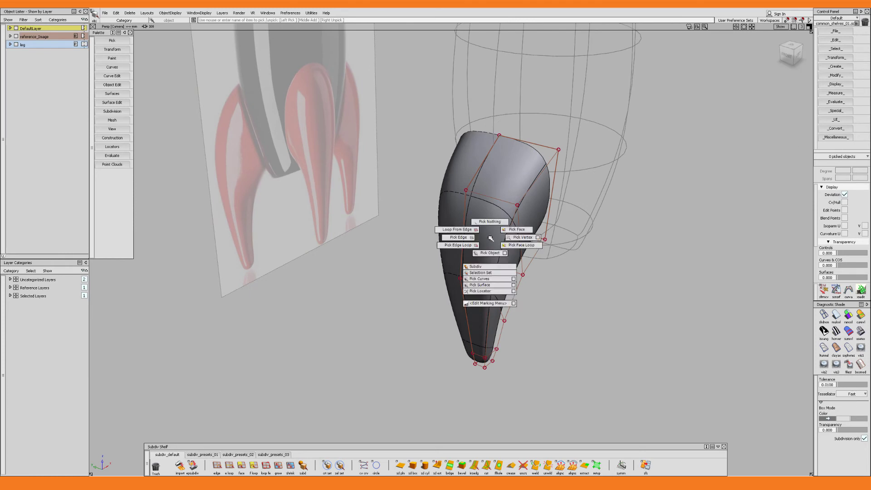
left_click(458, 245)
left_click(539, 259)
left_click(533, 252)
left_click_drag(571, 267, 559, 261, "alt+shift")
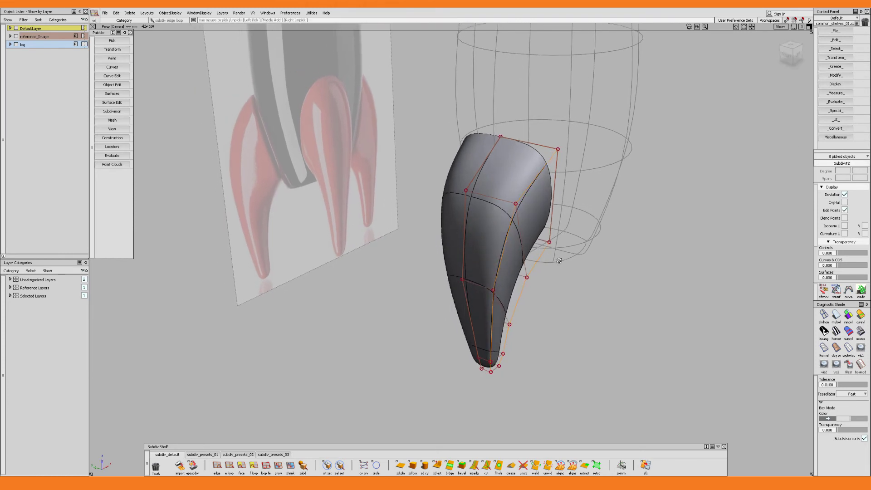
left_click(462, 466)
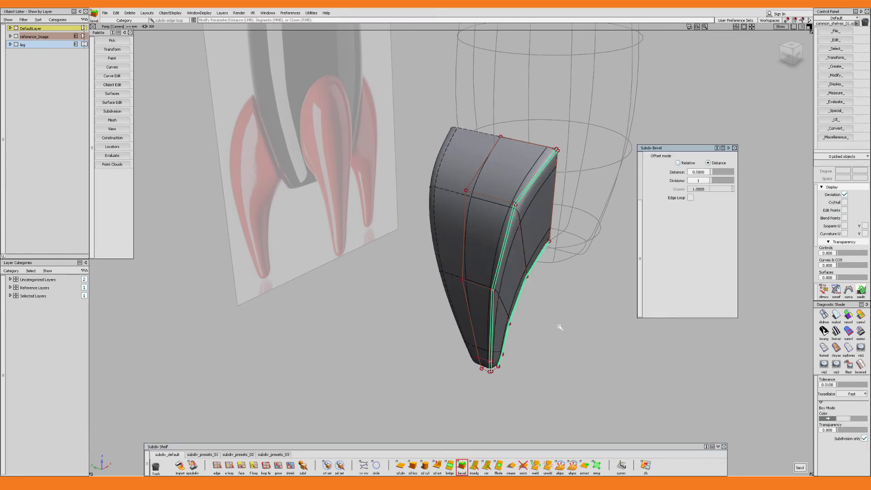
left_click_drag(558, 328, 551, 292, "alt+shift")
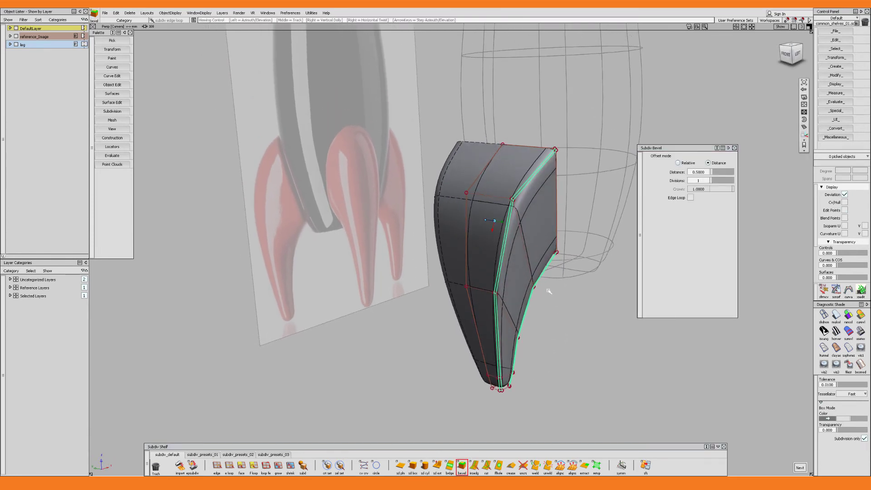
left_click(678, 163)
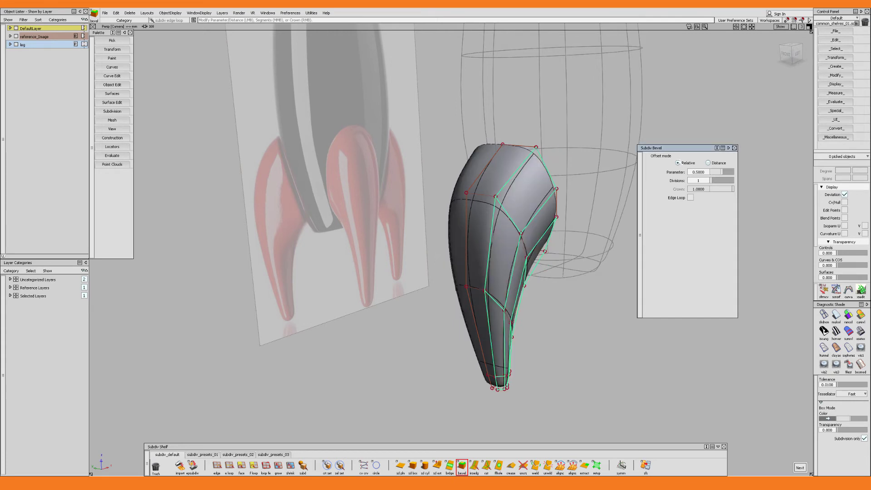
Adjust the relative bevel parameter, settling on 0.5, so that the bevelled edges meet
left_click_drag(722, 173, 719, 172)
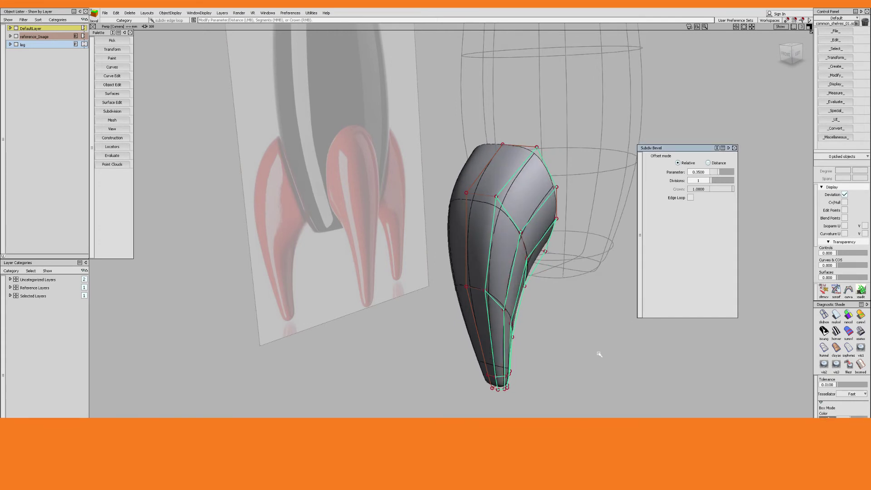
mouse_move(597, 354)
left_mouse_down()
mouse_move(622, 354)
mouse_move(611, 354)
left_mouse_up()
double_click(694, 172)
type("0.5")
key("Return")
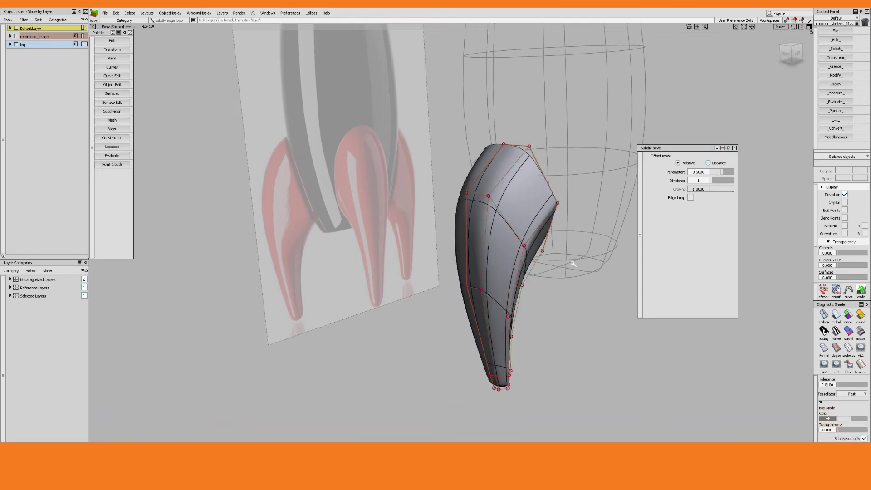
Weld the coincident CVs left by the bevel using the To Tolerance type with a tolerance of 0.01
key("alt+t")
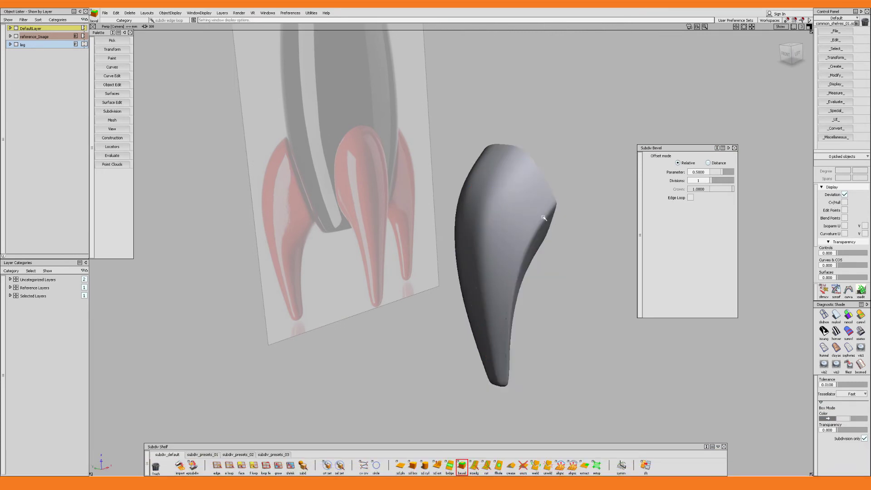
left_click_drag(536, 275, 551, 209, "alt+shift")
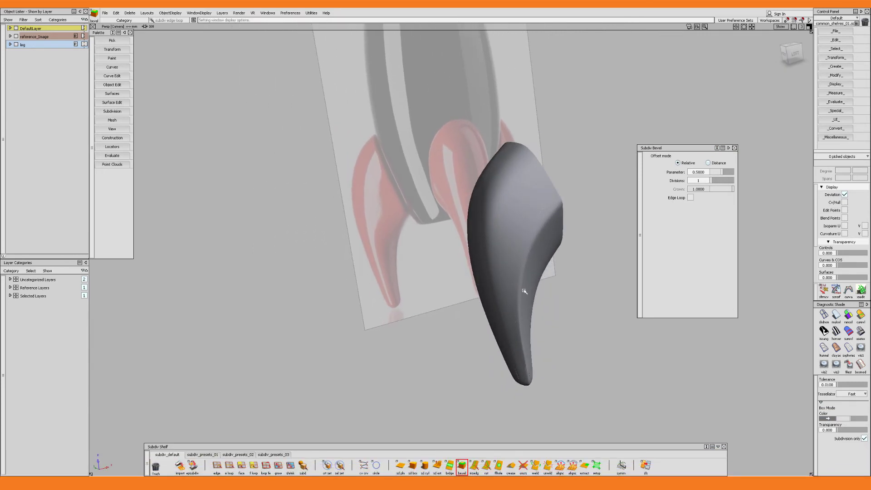
key("F5")
left_click_drag(575, 256, 508, 295, "alt+shift")
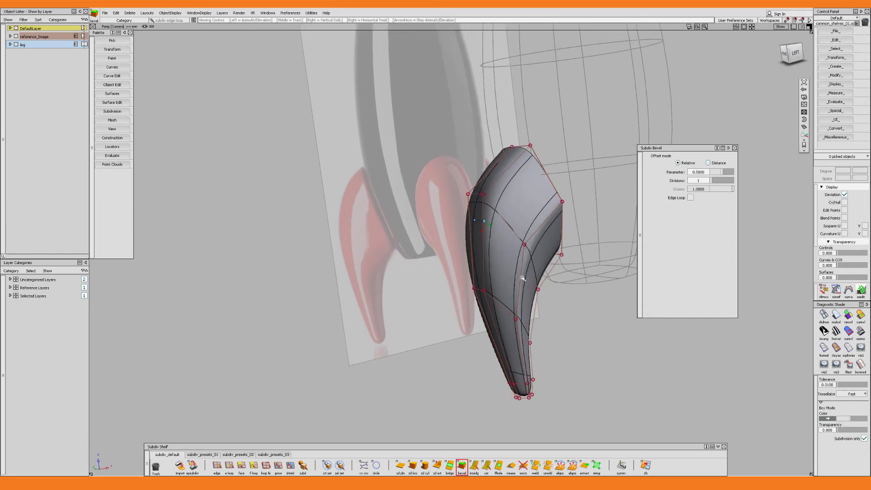
right_click_drag(509, 301, 501, 322, "alt+shift")
middle_click_drag(501, 321, 499, 290, "alt+shift")
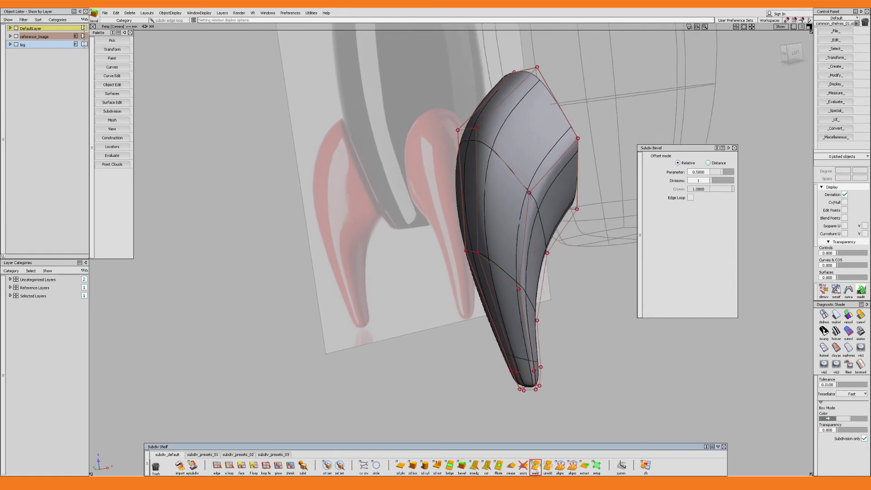
left_click(535, 466)
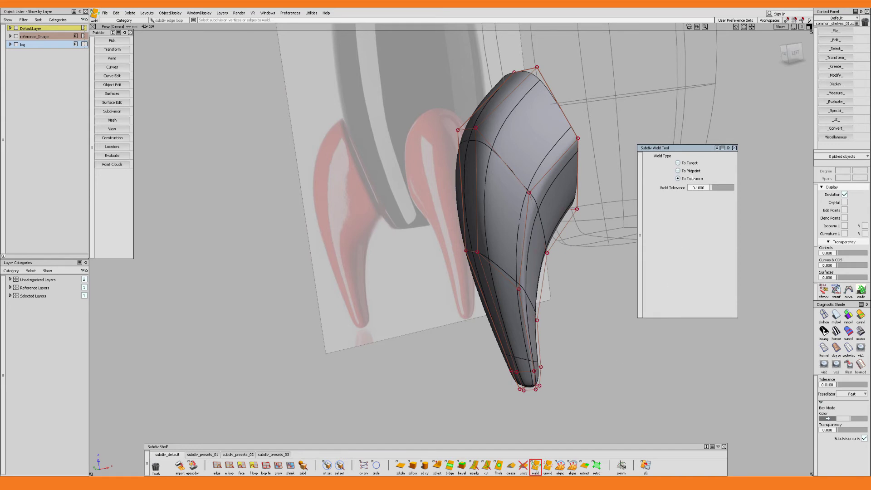
double_click(699, 188)
type("0")
left_click(534, 388)
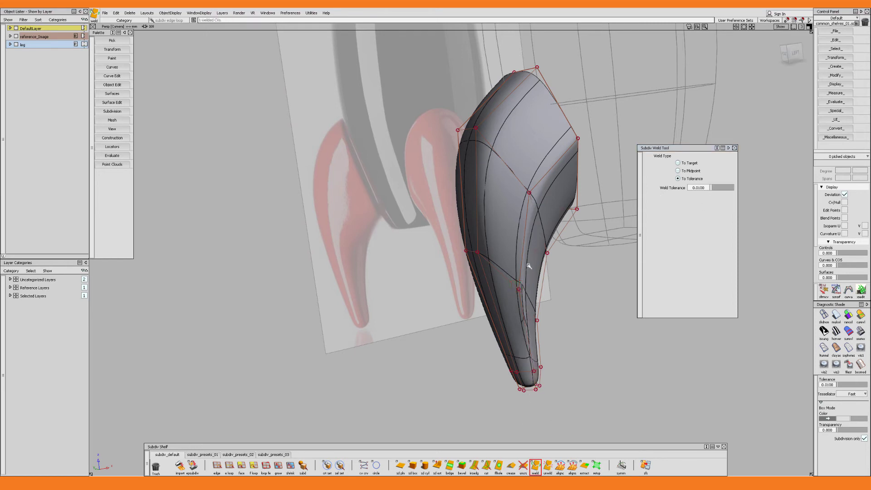
left_click(527, 232)
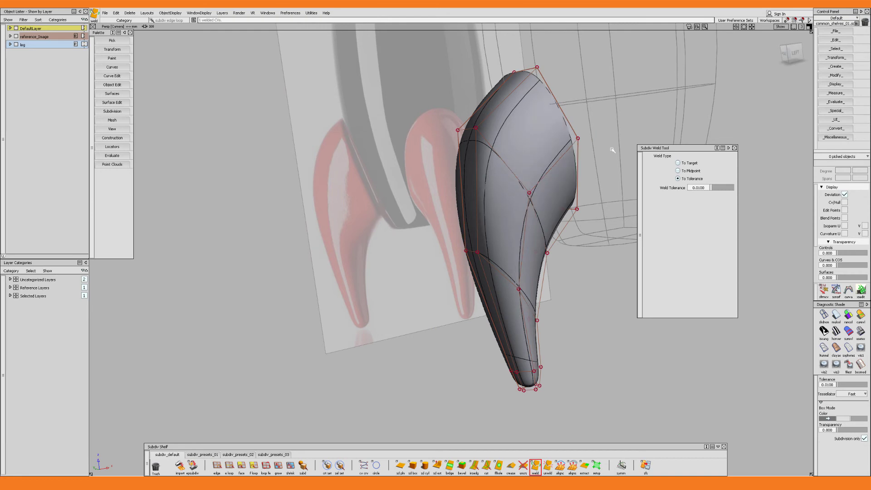
Examine the welded leg's smooth shape from several angles with the wireframe and control mesh hidden
key("alt+m")
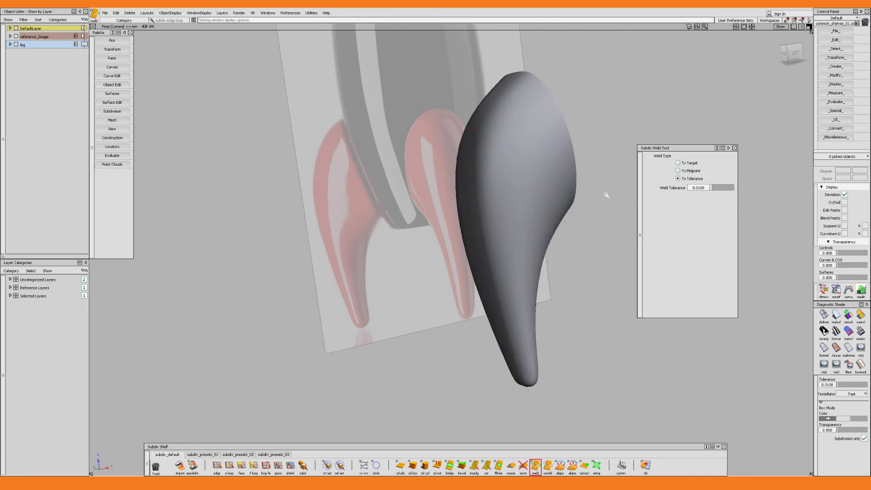
key("alt+m")
mouse_move(494, 163)
left_mouse_down("alt+shift")
mouse_move(526, 176)
mouse_move(510, 172)
mouse_move(498, 249)
left_mouse_up("alt+shift")
key("alt+m")
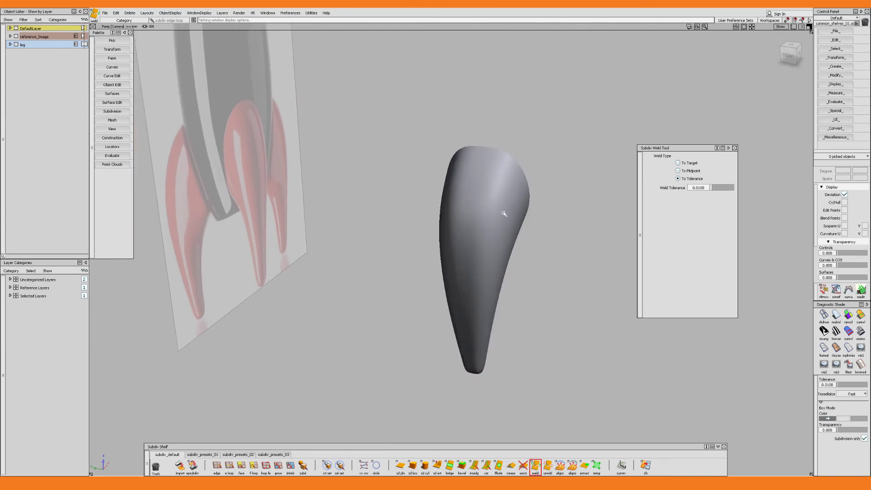
key("alt+m")
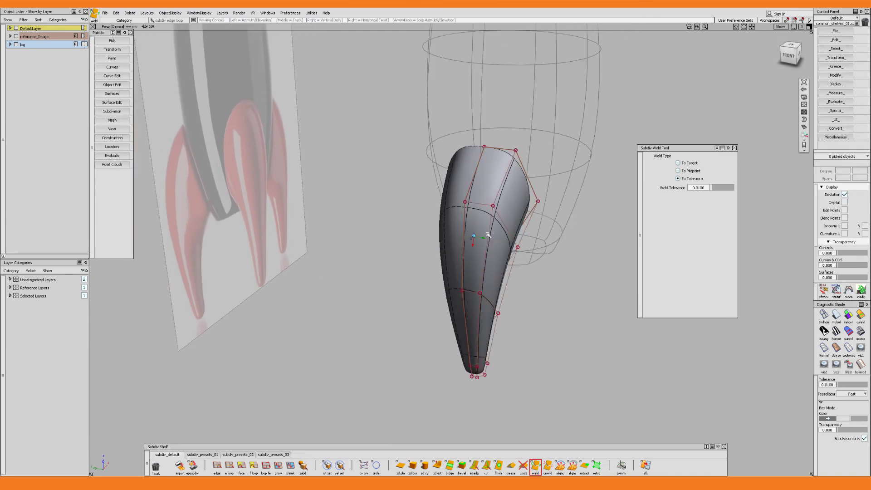
left_click_drag(482, 235, 501, 236, "alt+shift")
middle_click_drag(500, 236, 505, 254, "alt+shift")
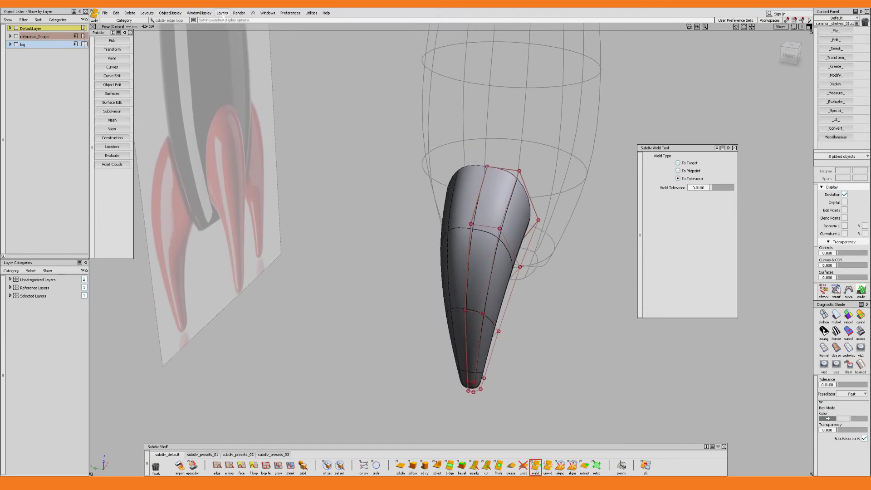
Create real geometry for the mirrored half of the leg from the layer symmetry
left_click(222, 13)
left_click(227, 80)
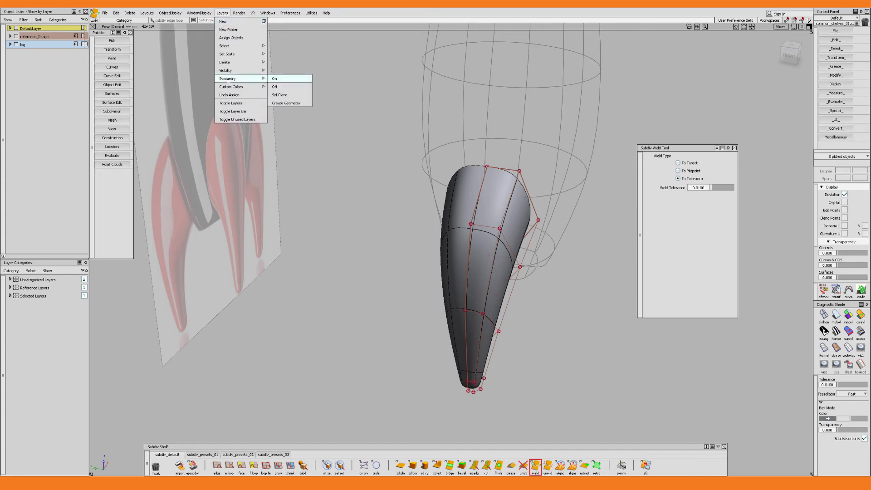
left_click(287, 104)
left_click_drag(464, 214, 490, 246, "alt+shift")
left_click(473, 249)
left_click(486, 245)
In the front view, weld both leg halves along the centre line within 0.01 tolerance, and pick the leg to check it
key("F7")
middle_click_drag(459, 249, 484, 222, "alt+shift")
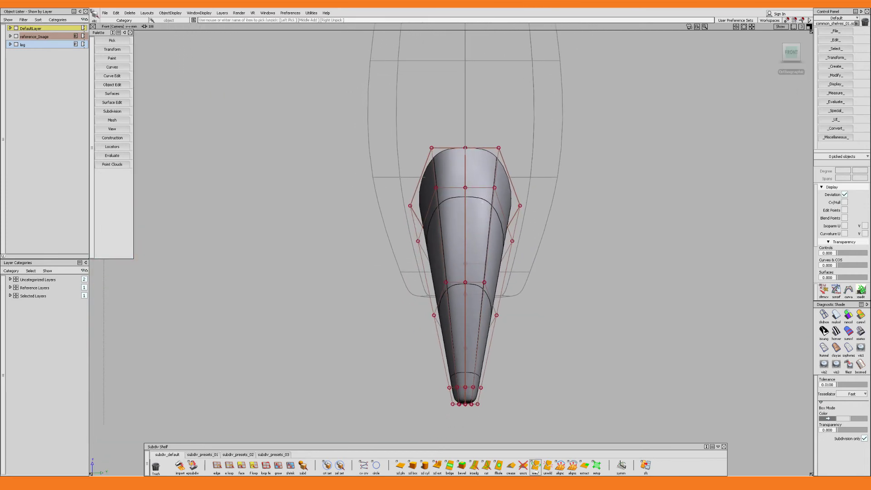
left_click(535, 466)
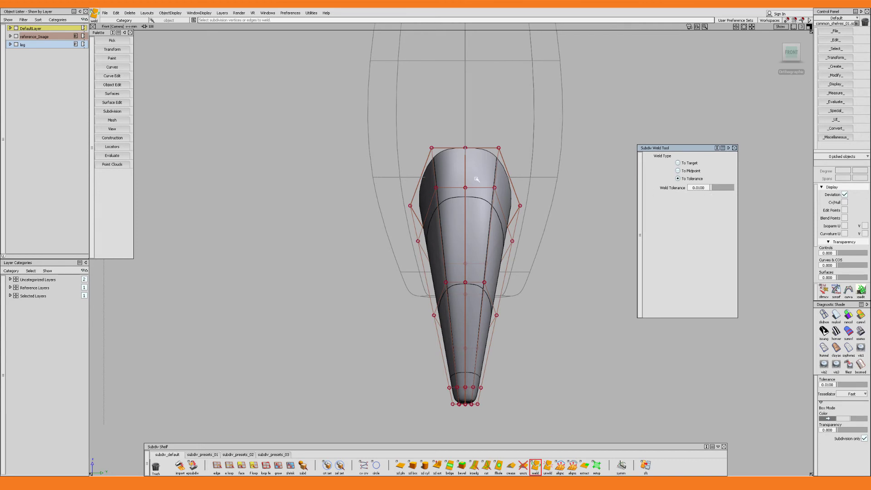
left_click_drag(459, 138, 470, 416)
key("F2")
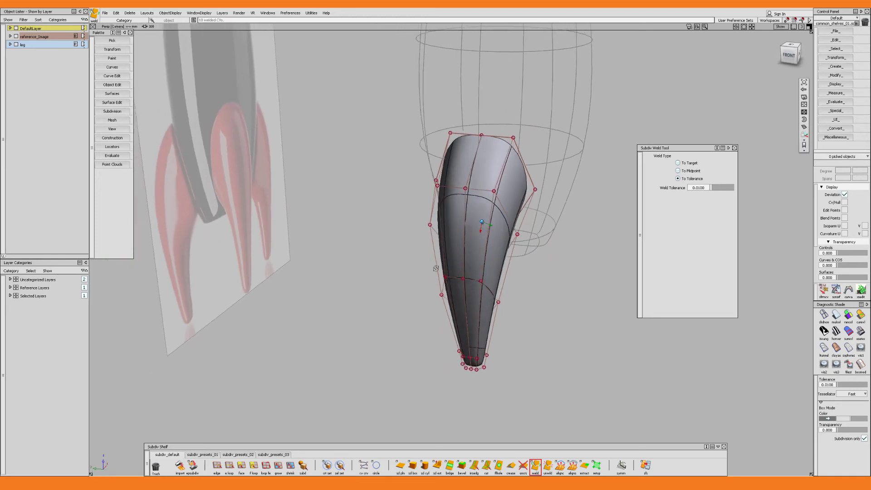
key("ctrl+5")
left_click(486, 208)
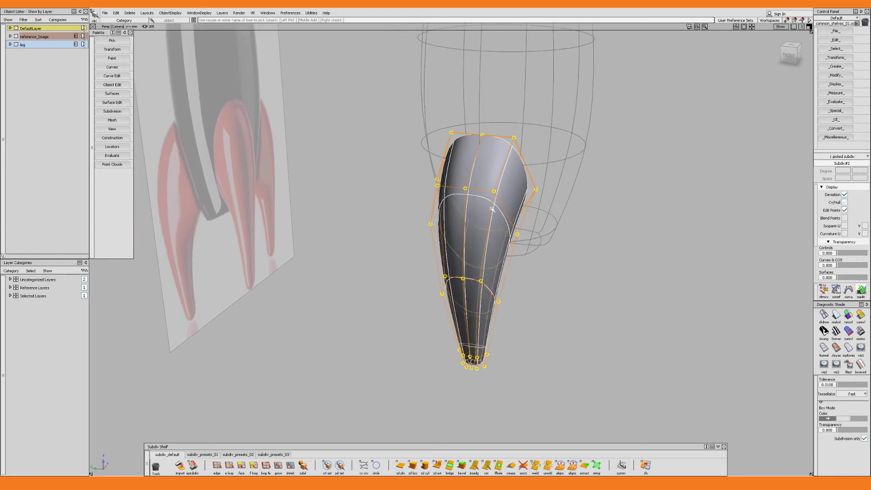
left_click(475, 227)
Pick the edge loop along the leg's centre line, check it in box mode and delete it
left_click_drag(473, 230, 492, 230, "alt+shift")
middle_click_drag(493, 203, 492, 210, "alt+shift")
left_click_drag(492, 210, 454, 223, "alt+shift")
left_click(473, 195)
left_click_drag(506, 217, 322, 239, "alt+shift")
key("alt+b")
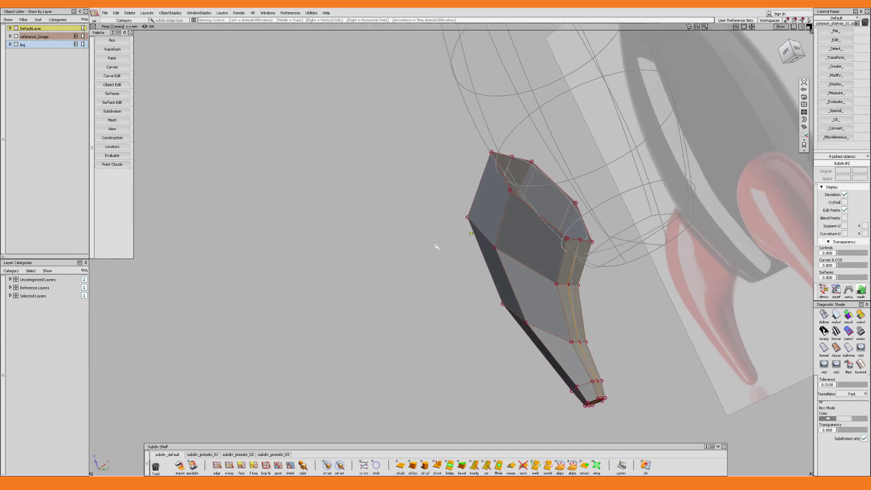
left_click_drag(436, 247, 576, 235, "alt+shift")
key("Delete")
key("Return")
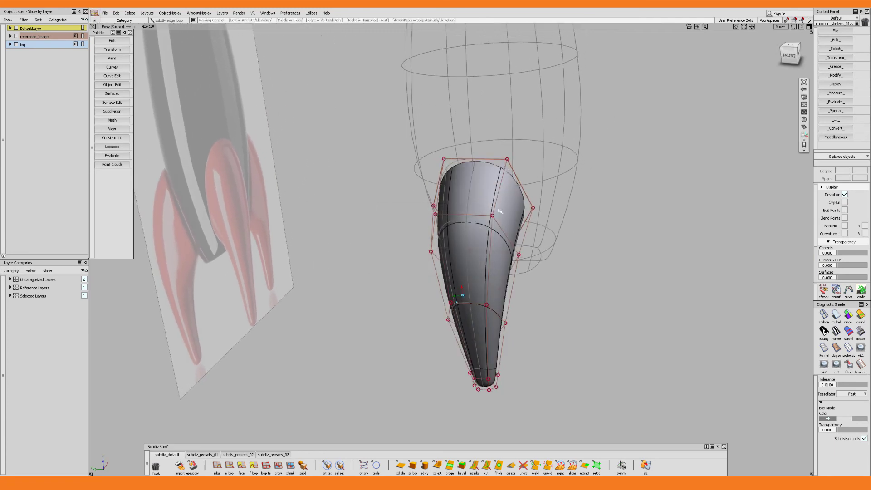
Pick the templated rocket body around the leg and hide it
left_click_drag(466, 212, 445, 294, "alt+shift")
left_click_drag(542, 275, 580, 231, "ctrl+shift")
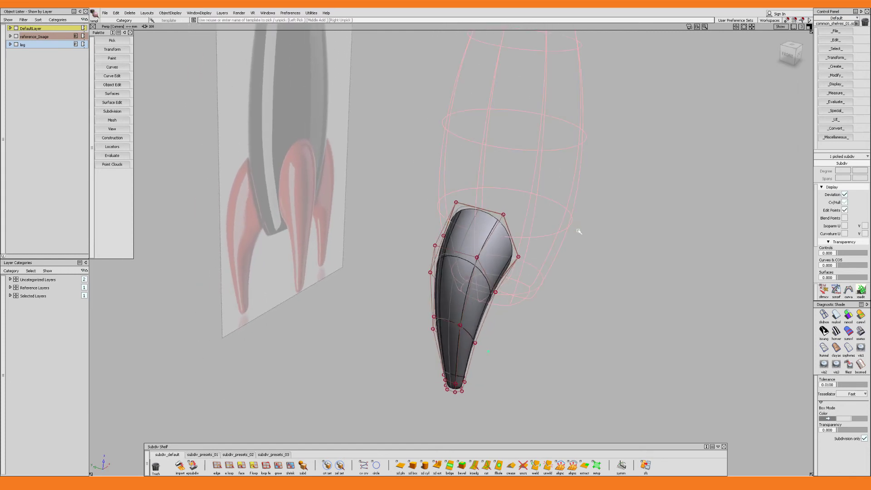
key("Delete")
Pick the leftover surfaces lying inside the leg and delete them
left_click_drag(574, 163, 406, 388)
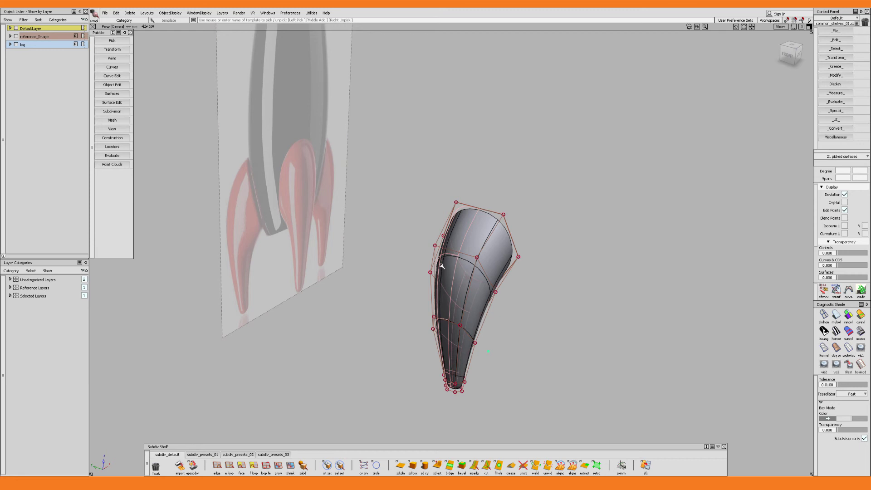
key("Delete")
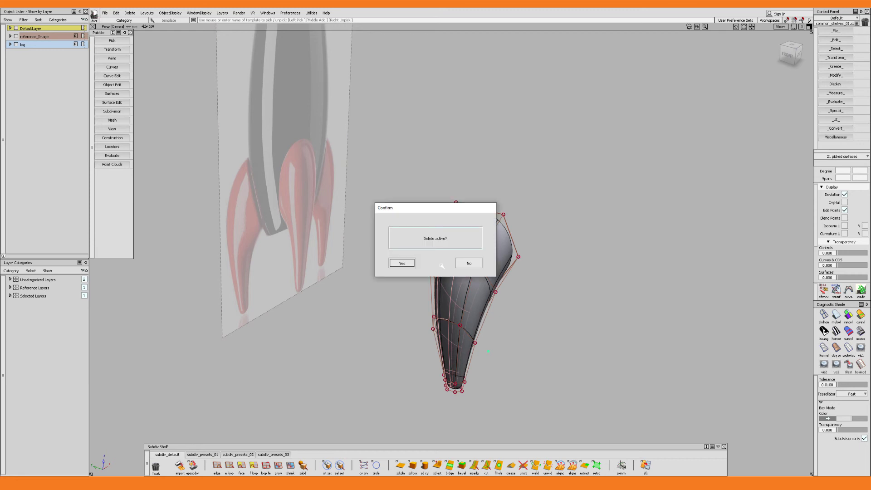
key("Return")
In the left view, move the control points around the leg's tip sideways so its outline follows the reference image
left_click_drag(453, 281, 554, 277, "alt+shift")
left_click_drag(475, 335, 438, 304, "alt+shift")
key("F6")
key("5")
middle_click_drag(481, 387, 475, 326, "alt+shift")
scroll(475, 326, "up", 5)
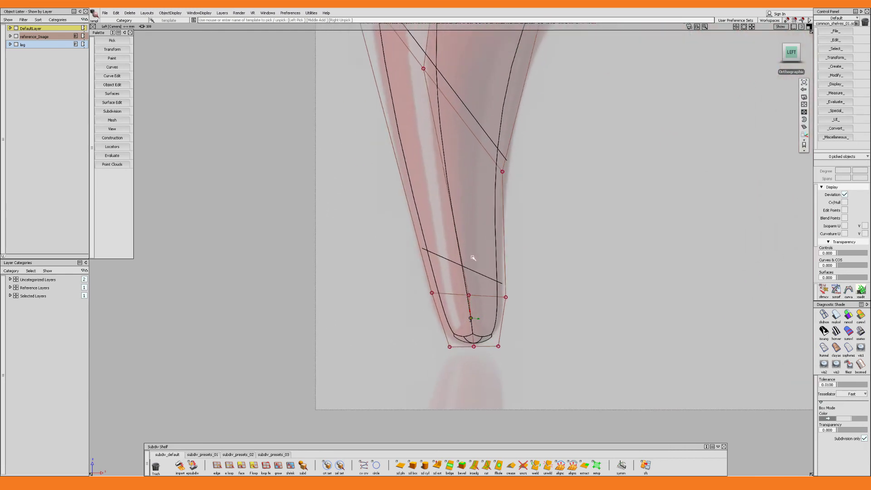
left_click_drag(414, 272, 474, 293)
key("w")
left_click_drag(486, 322, 442, 364)
left_click_drag(493, 348, 532, 347)
left_click_drag(522, 283, 492, 305)
left_click(541, 297)
left_click_drag(535, 325, 498, 360)
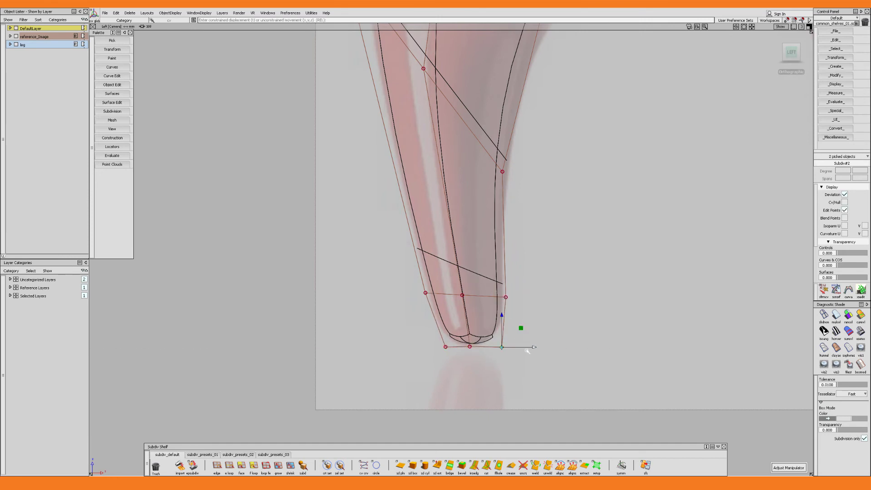
Try the subdiv multicut tool on the leg's tip, check it shaded, and work on the nearby control points in the left view
mouse_move(510, 353)
left_mouse_down("alt+shift")
mouse_move(538, 340)
mouse_move(562, 305)
mouse_move(611, 281)
mouse_move(571, 271)
mouse_move(567, 260)
left_mouse_up("alt+shift")
key("5")
key("c")
left_click(522, 326)
left_click(451, 352)
left_click_drag(547, 313, 485, 301, "alt+shift")
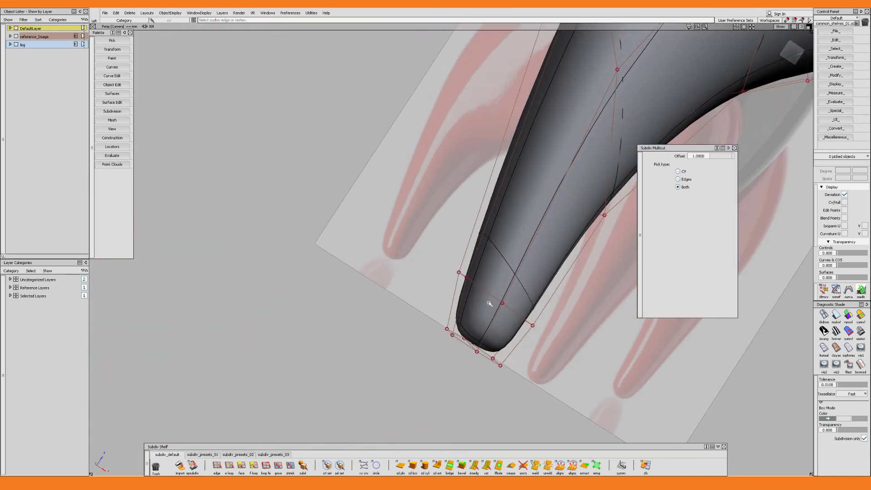
key("F6")
left_click_drag(453, 272, 438, 248, "ctrl+shift")
right_click_drag(439, 247, 445, 222, "ctrl+shift")
left_click(446, 223)
left_click_drag(446, 225, 449, 230)
left_click_drag(515, 287, 449, 222)
Show the hidden rocket body again and turn off its template state so it displays shaded with the leg
right_click_drag(472, 199, 455, 87, "alt+shift")
middle_click_drag(455, 88, 463, 211, "alt+shift")
mouse_move(464, 211)
left_mouse_down("alt+shift")
mouse_move(525, 286)
mouse_move(564, 314)
mouse_move(559, 277)
left_mouse_up("alt+shift")
key("alt+v")
middle_click_drag(553, 209, 546, 274, "alt+shift")
left_click_drag(562, 269, 538, 213, "ctrl+shift")
left_click_drag(529, 184, 634, 279)
key("alt+t")
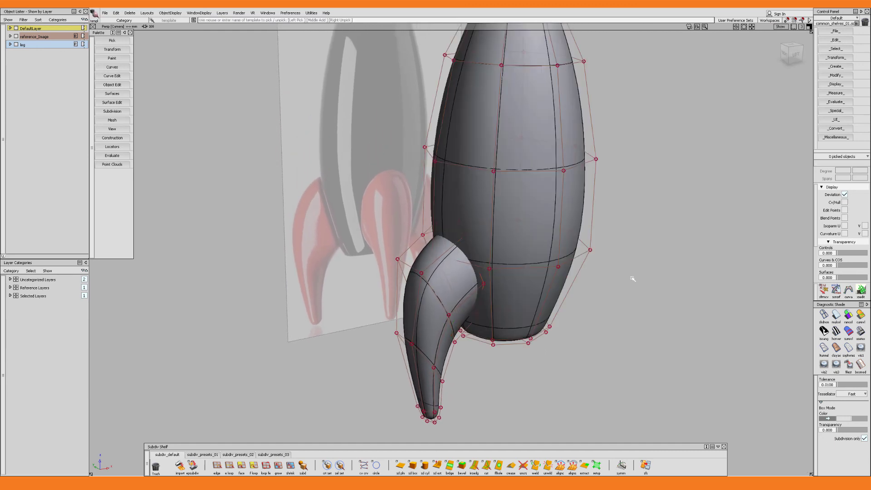
Pick the rocket body and leg as whole objects and hide their control points
right_click_drag(551, 263, 529, 229, "alt+shift")
middle_click_drag(529, 229, 525, 260, "alt+shift")
left_click_drag(524, 259, 490, 268, "alt+shift")
left_click_drag(516, 209, 578, 128, "ctrl+shift")
left_click_drag(595, 78, 370, 407)
key("alt+c")
left_click(561, 312)
left_click_drag(560, 306, 560, 294, "alt+shift")
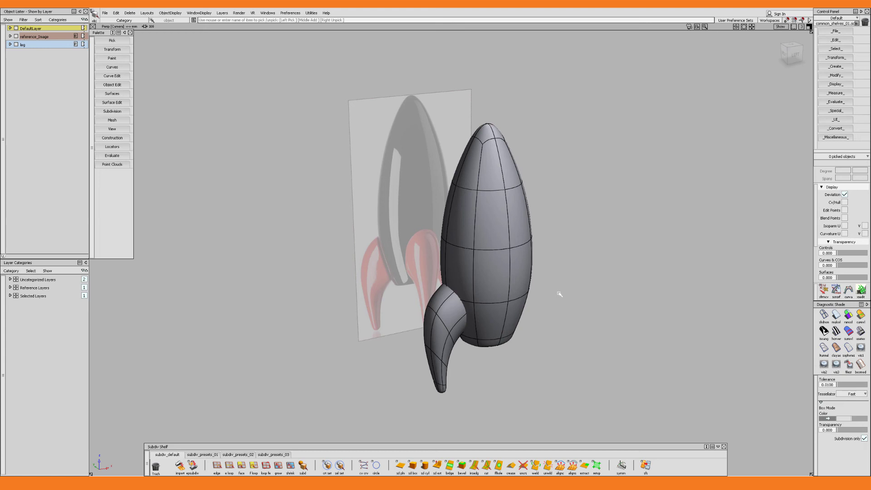
Convert the rocket body and leg subdivs to NURBS surfaces with Surface From Subdiv, keeping the originals
left_click_drag(641, 102, 391, 402)
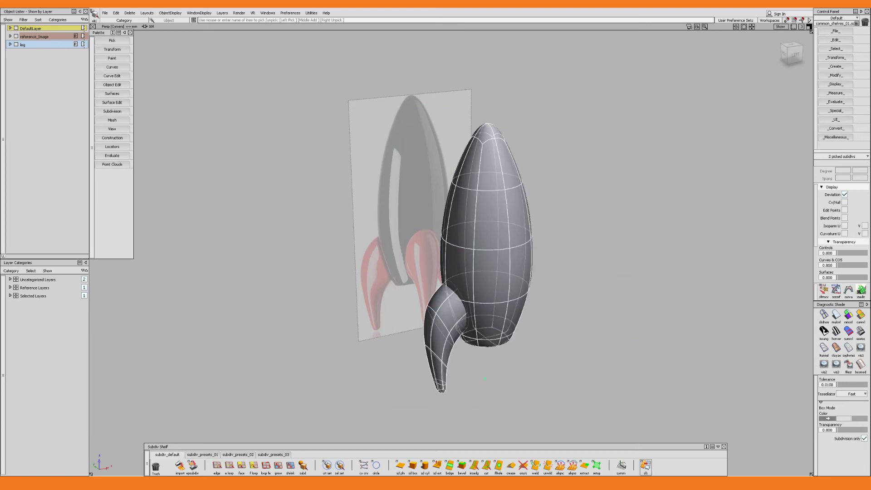
double_click(645, 465)
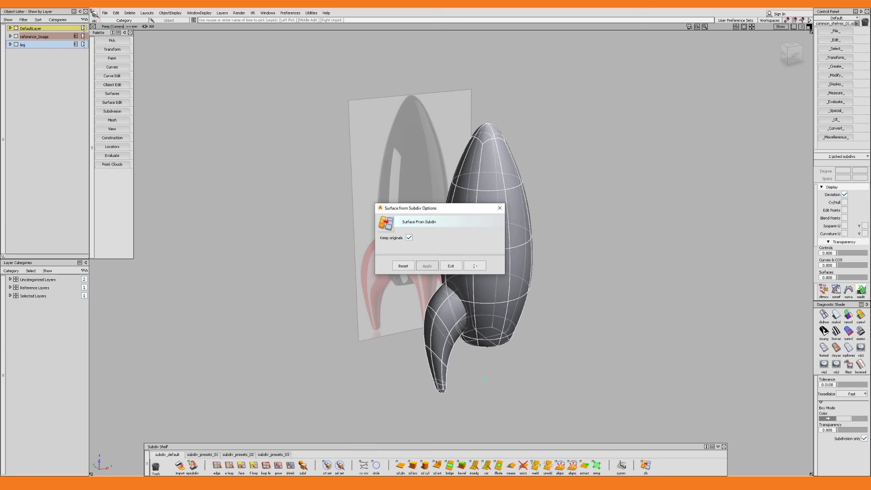
left_click(476, 266)
left_click(561, 256)
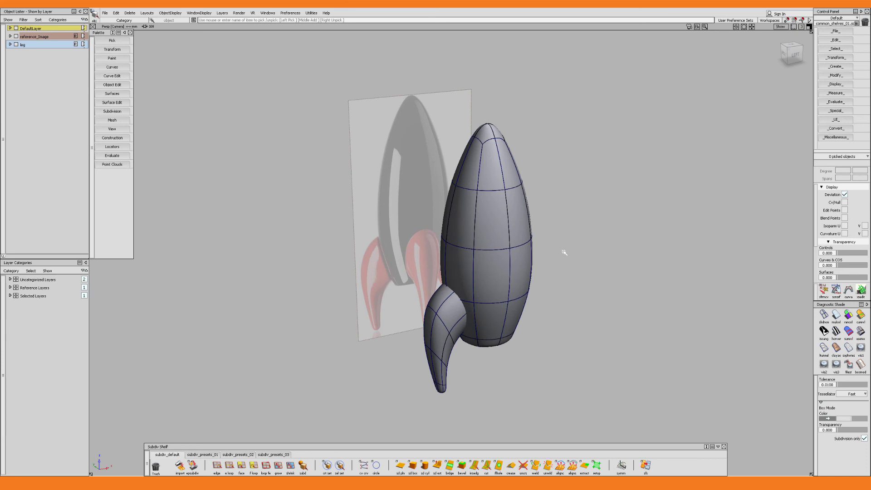
Pick both original subdivs and assign them to a new hidden layer named subdiv_original
left_click(564, 252, "ctrl+shift")
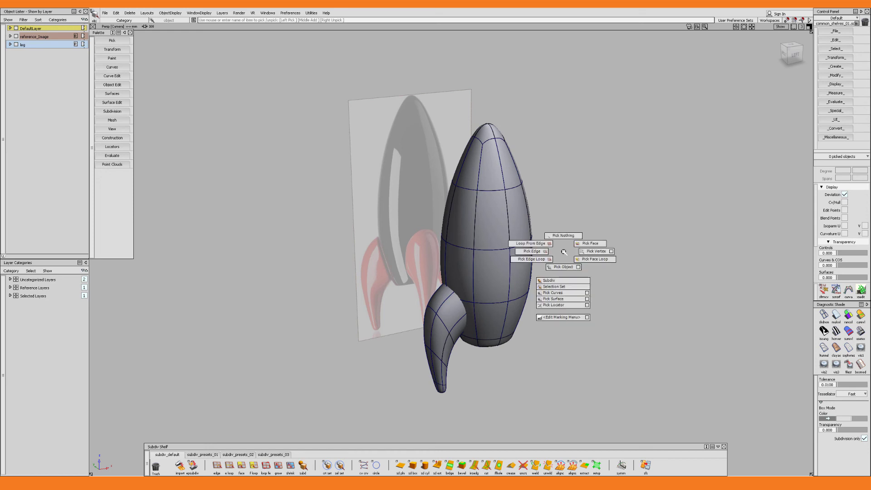
left_click(554, 281)
left_click_drag(588, 105, 418, 406)
key("ctrl+l")
double_click(24, 52)
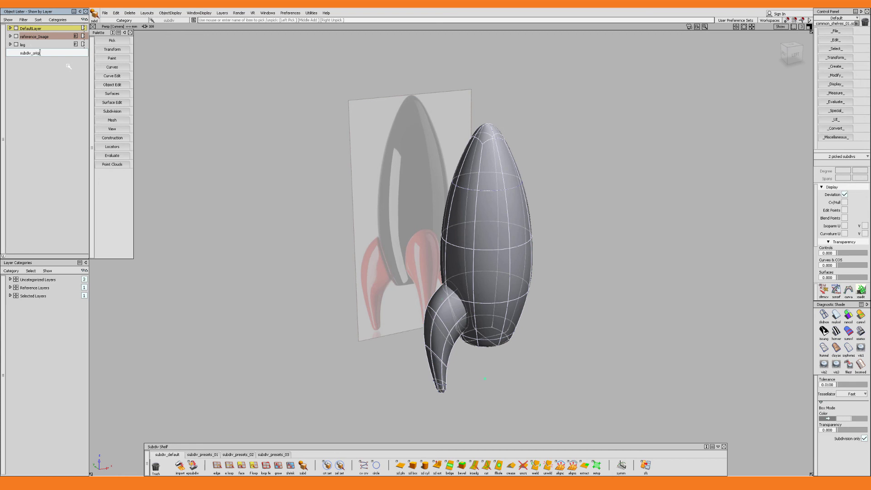
key("Return")
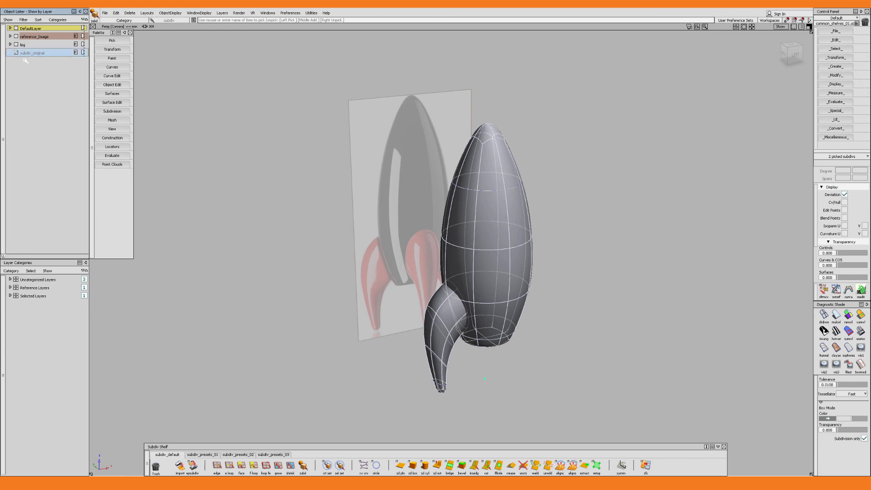
right_click(28, 56)
left_click(36, 60)
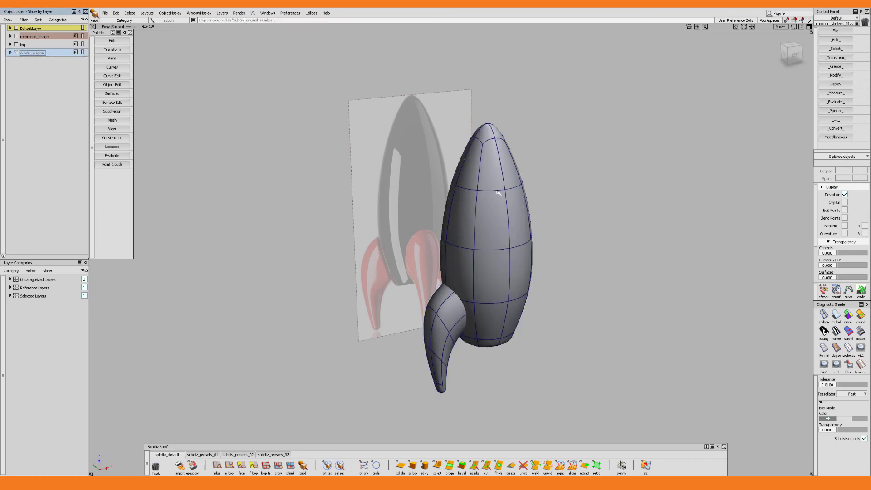
Copy and paste the rocket body's NURBS surfaces in place, hiding the originals
left_click_drag(500, 202, 495, 263, "alt+shift")
right_click_drag(496, 262, 507, 238, "alt+shift")
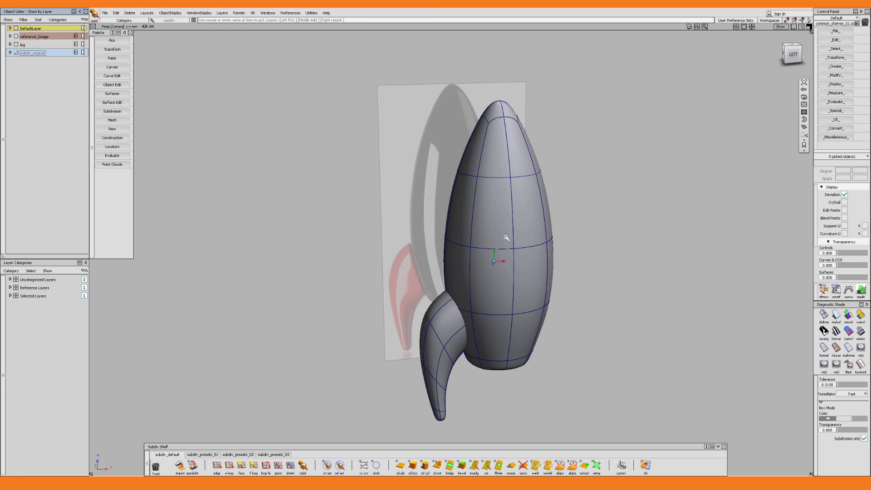
left_click(510, 205)
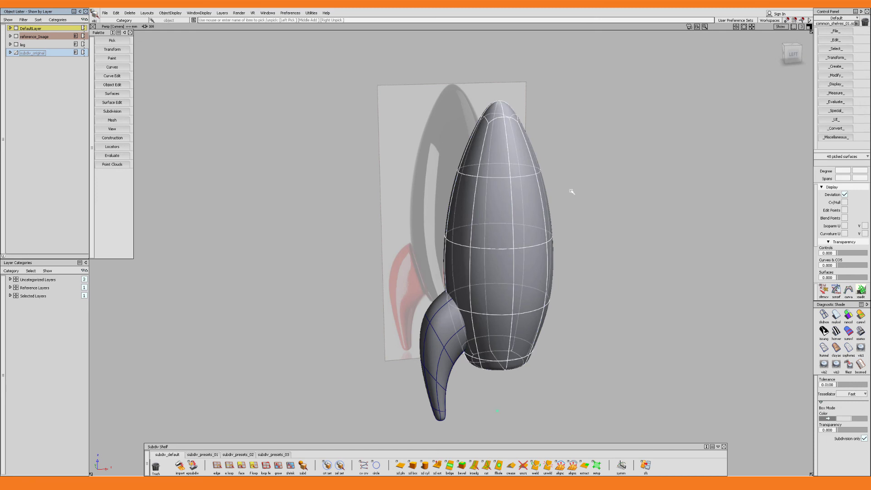
key("ctrl+c")
key("ctrl+v")
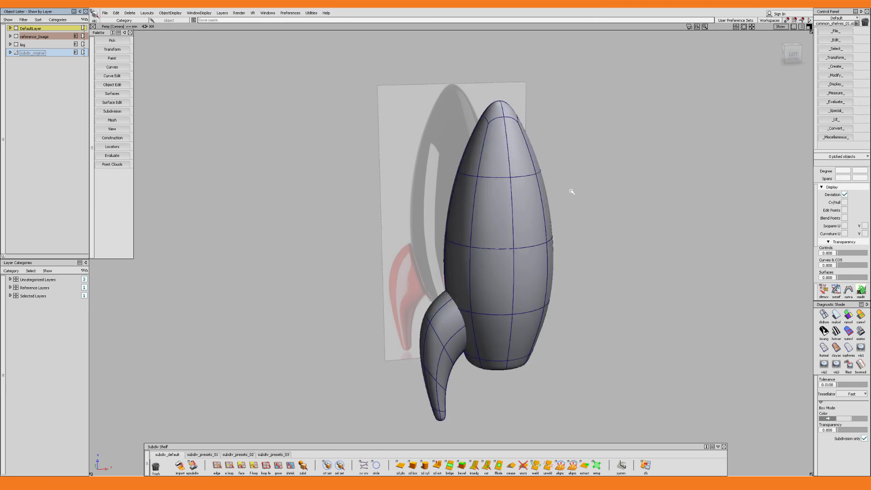
Intersect the leg surfaces with the copied body surfaces to create curves where they meet
middle_click_drag(466, 300, 463, 240, "alt+shift")
left_click_drag(463, 240, 438, 290, "alt+shift")
left_click(438, 267)
key("ctrl+i")
left_click_drag(367, 195, 560, 393)
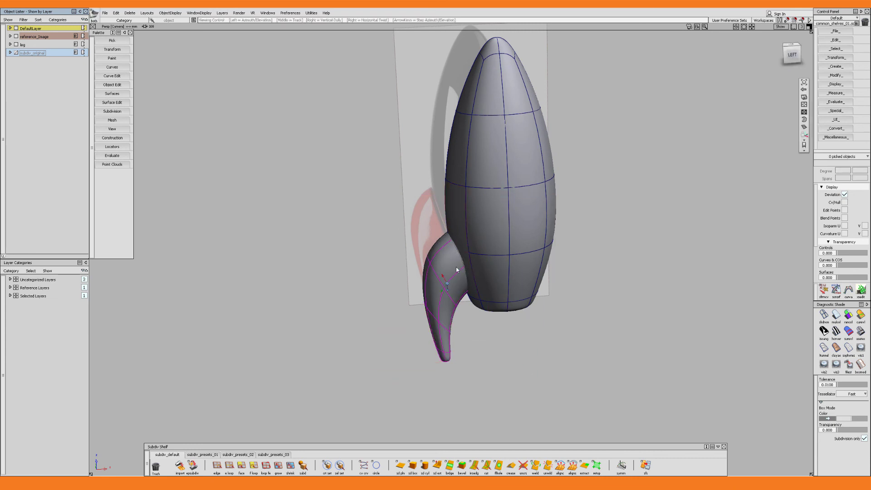
Trim the leg surfaces along the intersection, removing the part inside the rocket body
scroll(455, 276, "up", 3)
left_click_drag(456, 276, 401, 267, "alt+shift")
key("ctrl+t")
left_click_drag(314, 193, 438, 410)
left_click_drag(372, 202, 446, 354)
key("space")
Delete the copied body surfaces that do not touch the leg, leaving only the strip crossing it
left_click_drag(493, 341, 629, 386, "alt+shift")
key("Delete")
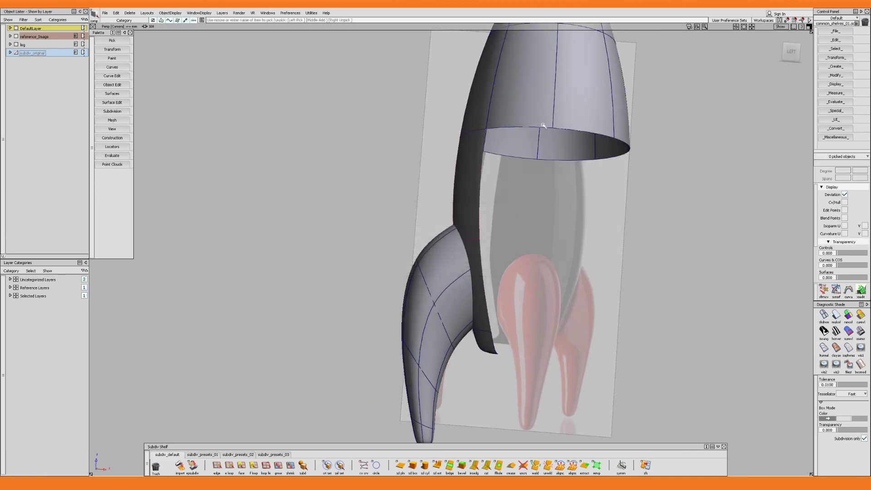
middle_click_drag(532, 95, 536, 164, "alt+shift")
left_click_drag(645, 40, 565, 247)
key("Delete")
Trim the remaining body strip with 3D trimming along its intersection with the leg
left_click_drag(445, 303, 516, 271, "alt+shift")
scroll(538, 245, "up", 3)
right_click_drag(537, 244, 489, 223, "ctrl+shift")
left_click(511, 243)
key("space")
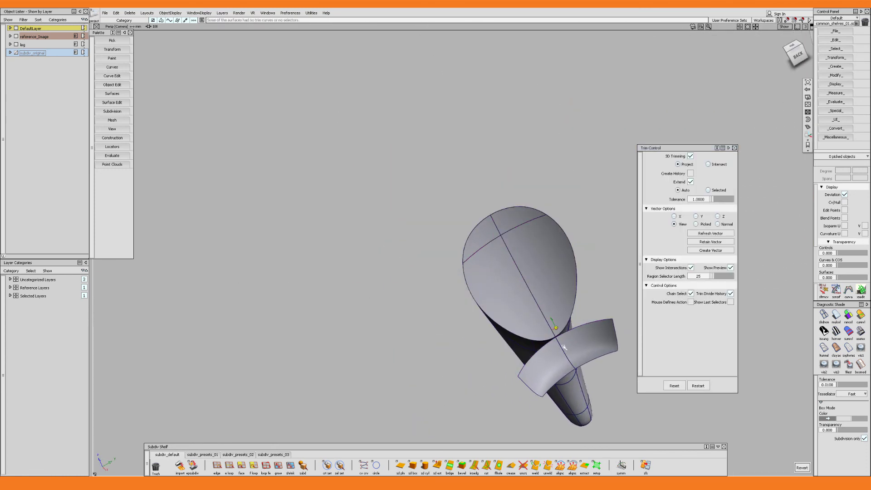
Delete the excess body strip outside the leg, leaving the patch that caps the leg's open end
scroll(556, 324, "up", 5)
middle_click_drag(556, 325, 533, 232, "alt+shift")
left_click_drag(533, 231, 539, 309, "alt+shift")
left_click(539, 323)
left_click(575, 300)
key("Delete")
key("Return")
right_click_drag(497, 178, 471, 188, "alt+shift")
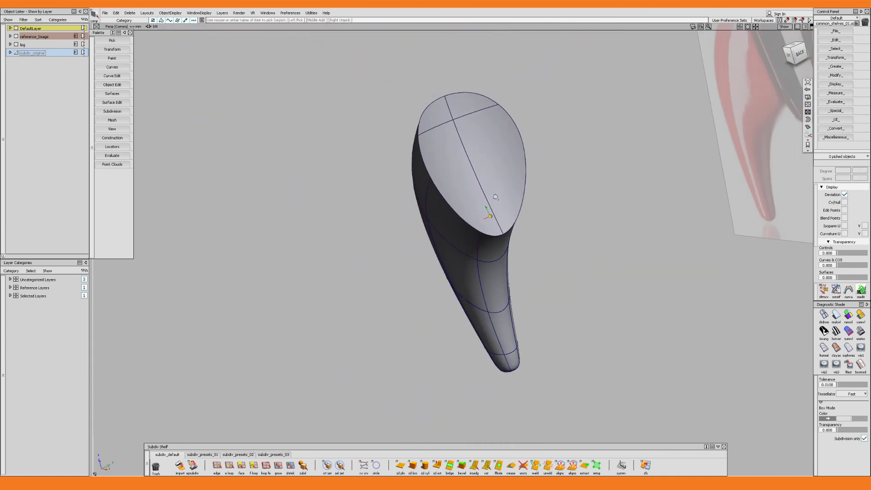
middle_click_drag(471, 188, 472, 217, "alt+shift")
left_click_drag(472, 216, 532, 232, "alt+shift")
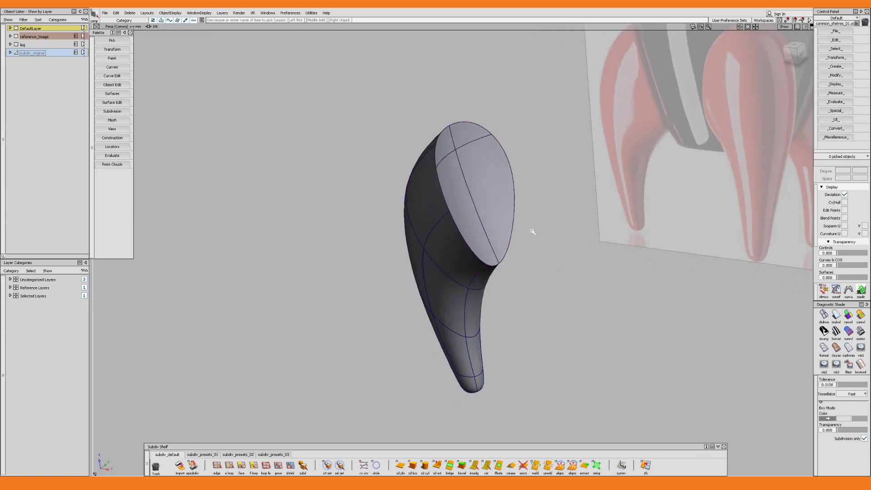
Create a chordal G2 curvature surface fillet of length 1 between the leg surfaces and the end cap
key("f")
left_click_drag(559, 79, 424, 292)
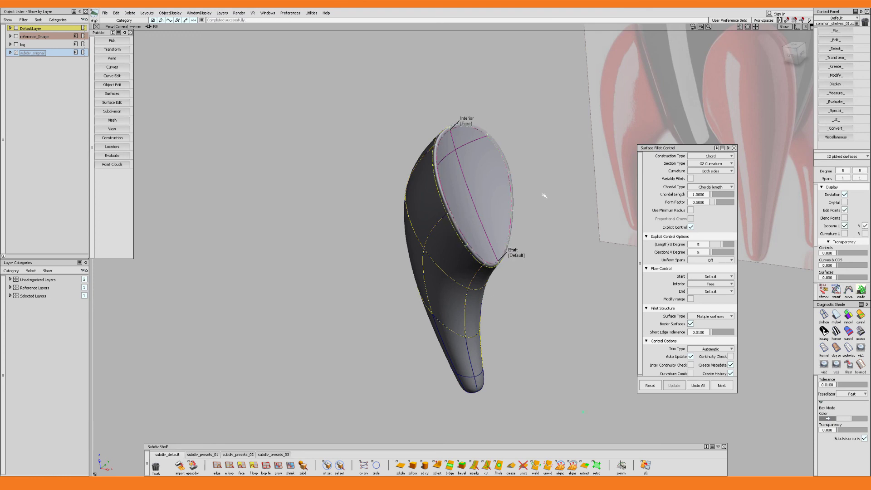
left_click_drag(545, 195, 511, 216, "alt+shift")
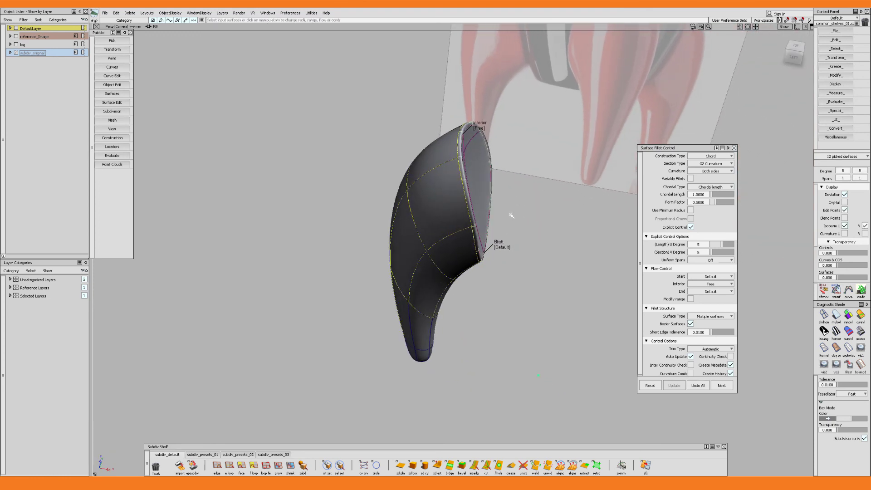
key("q")
left_click(467, 181)
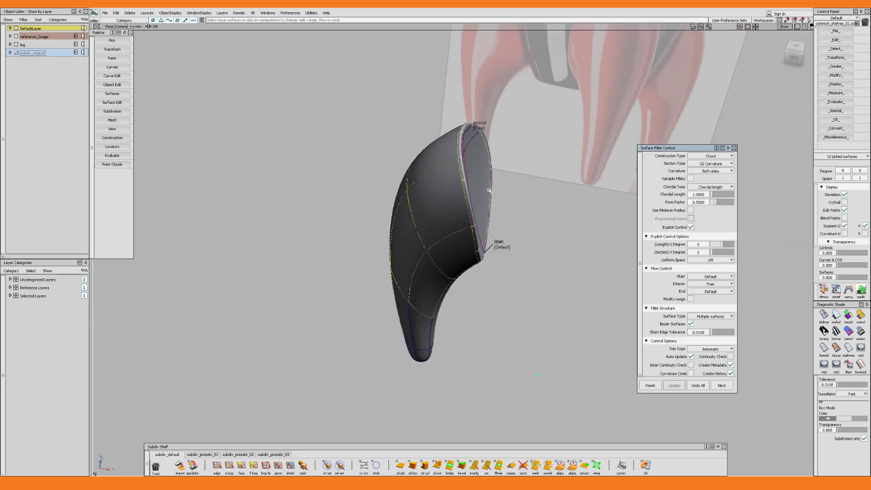
Set the fillet's chordal length to 2.5 and check the rounded edge of the leg
double_click(707, 195)
type("2")
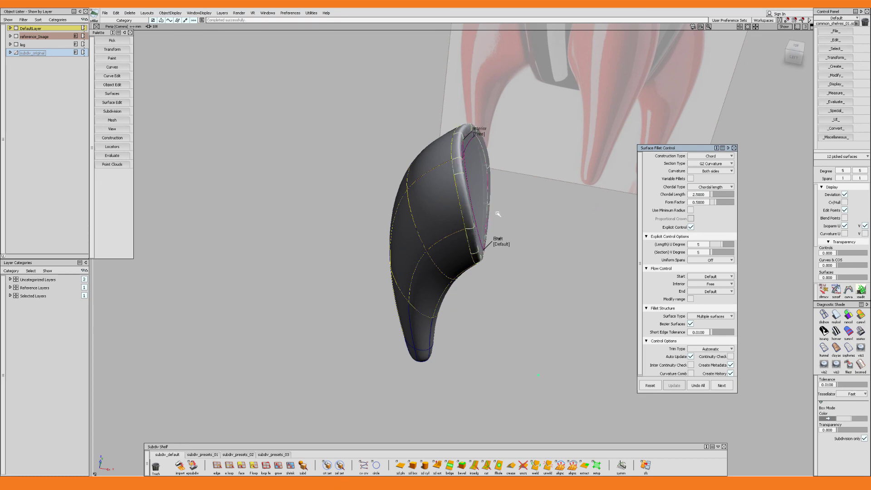
left_click_drag(497, 214, 477, 185, "alt+shift")
key("alt+m")
Pick all the filleted leg surfaces and assign them to a new layer named leg_nurbs
key("ctrl+5")
left_click_drag(321, 98, 535, 403)
key("ctrl+l")
double_click(24, 61)
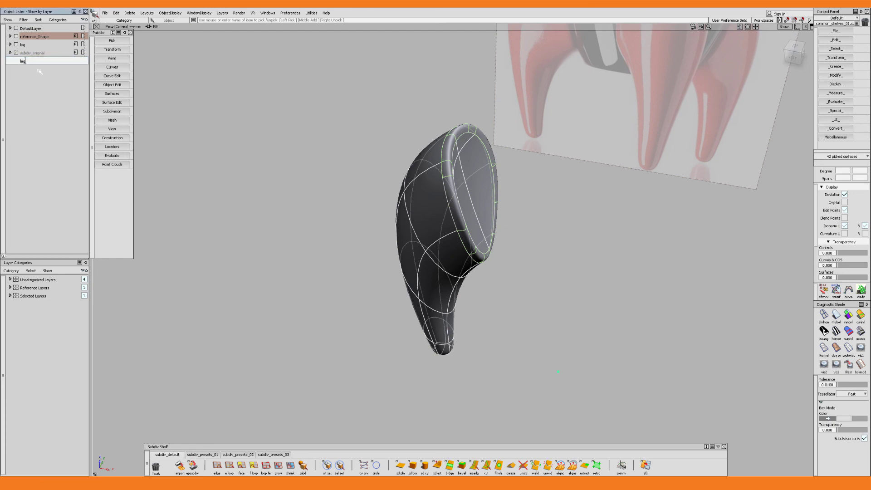
type("leg_nurbs")
key("Return")
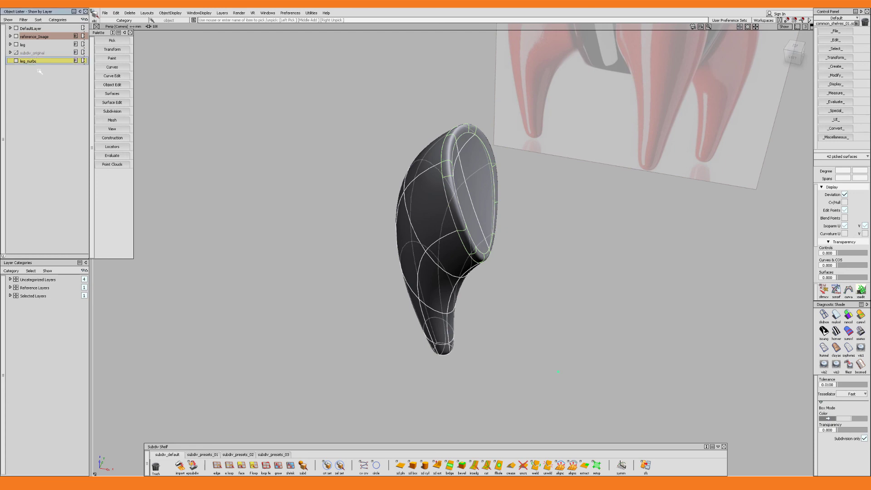
right_click(32, 62)
left_click(45, 68)
Group the leg surfaces within the leg_nurbs layer and name the group leg_01
left_click(9, 60)
key("ctrl+g")
double_click(33, 70)
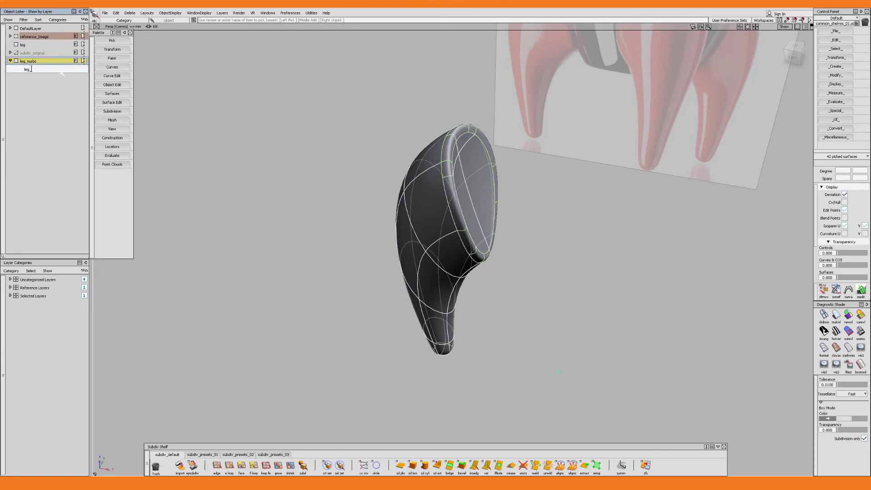
type("1")
key("Return")
Show the hidden rocket body surfaces again and bring the whole rocket into view
left_click(216, 153)
left_click_drag(487, 249, 490, 245, "alt+shift")
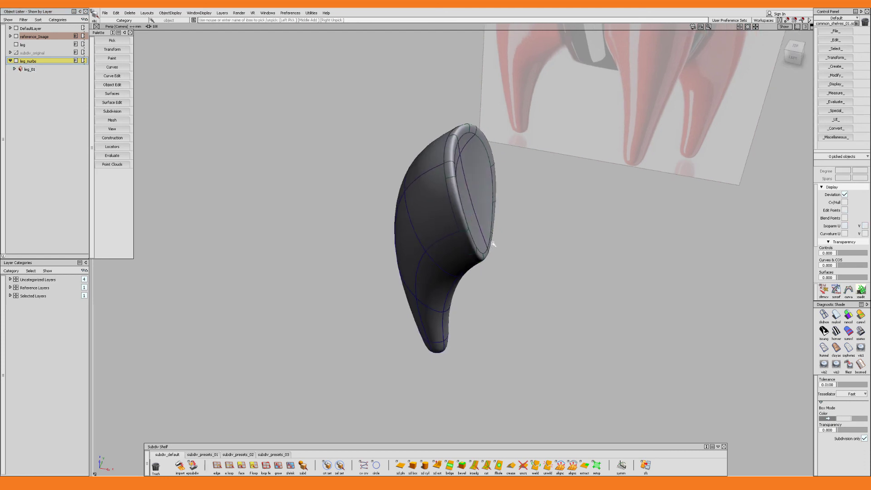
key("alt+v")
right_click_drag(510, 229, 540, 220, "alt+shift")
left_click_drag(539, 220, 627, 255, "alt+shift")
right_click_drag(627, 255, 555, 278, "alt+shift")
left_click_drag(500, 366, 500, 380, "alt+shift")
Pick the leg group, check it against the grid origin, and duplicate it as two grouped copies rotated 120 degrees about Z
left_click(441, 357)
left_click_drag(476, 340, 483, 355)
key("alt+g")
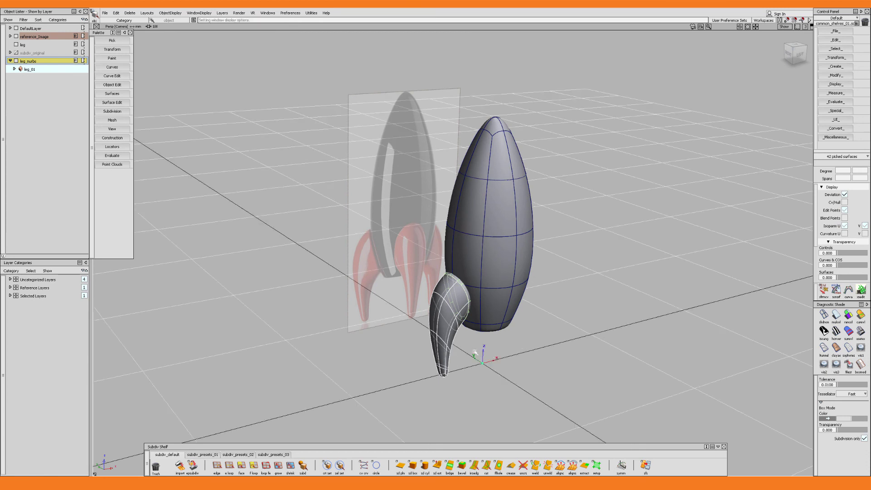
key("ctrl+shift+g")
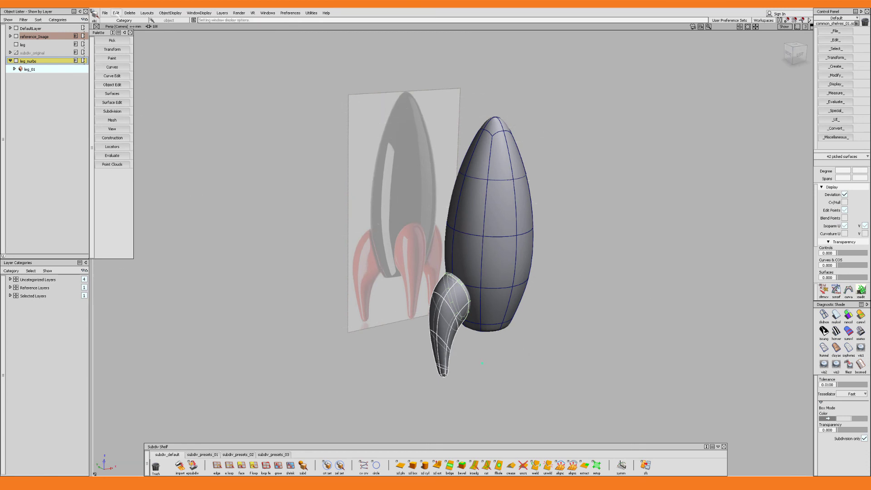
left_click(116, 13)
mouse_move(134, 71)
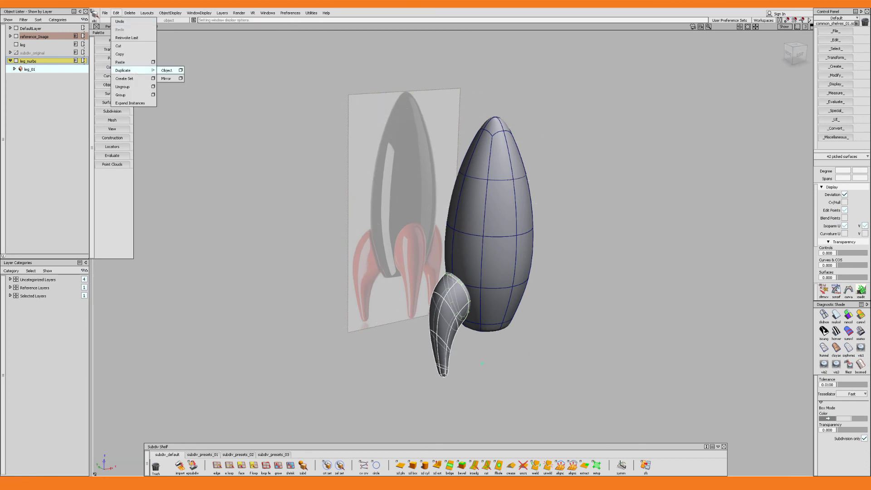
left_click(181, 71)
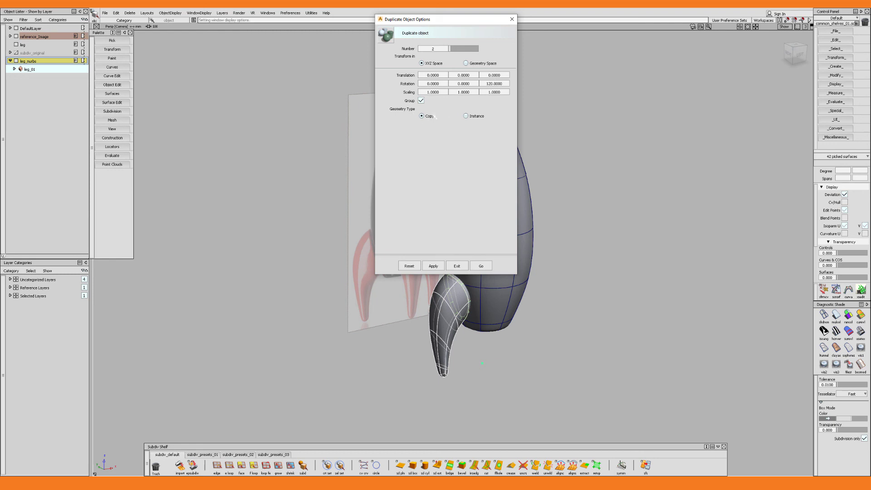
left_click(482, 267)
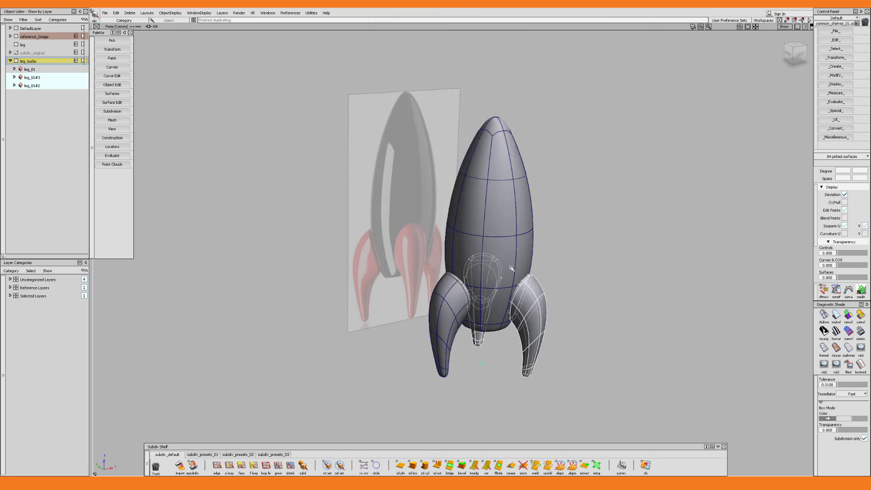
middle_click_drag(505, 227, 505, 252, "alt+shift")
mouse_move(504, 252)
left_mouse_down("alt+shift")
mouse_move(544, 254)
mouse_move(658, 292)
mouse_move(522, 274)
mouse_move(503, 249)
mouse_move(253, 301)
mouse_move(325, 298)
mouse_move(511, 253)
left_mouse_up("alt+shift")
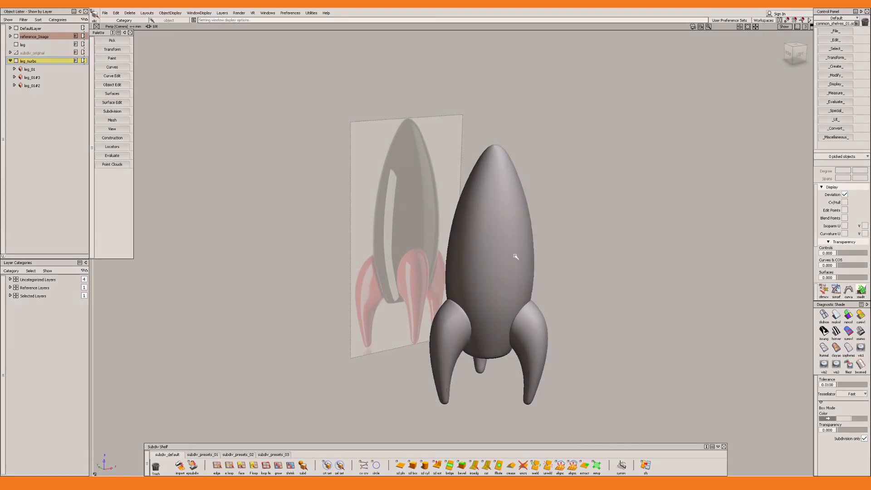